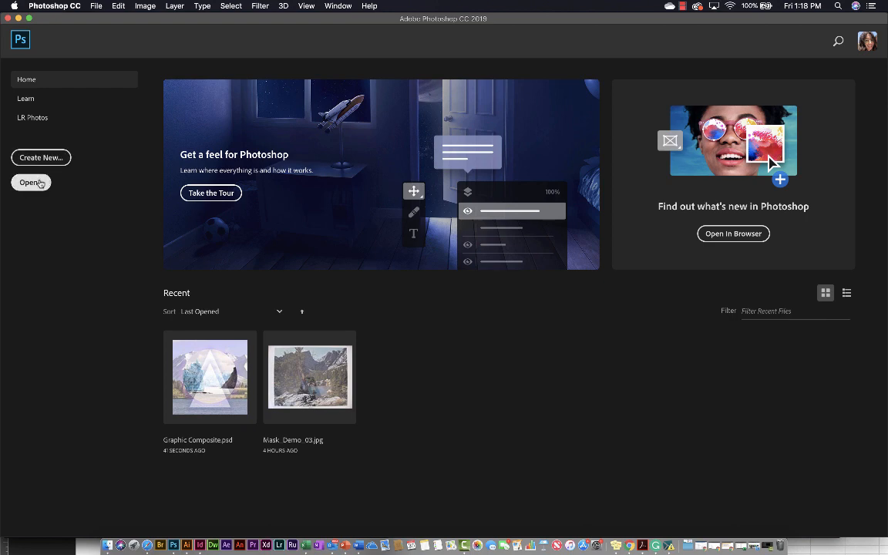
Open Pen_tool_simple.jpg from the Pen_tool_files folder
left_click(34, 177)
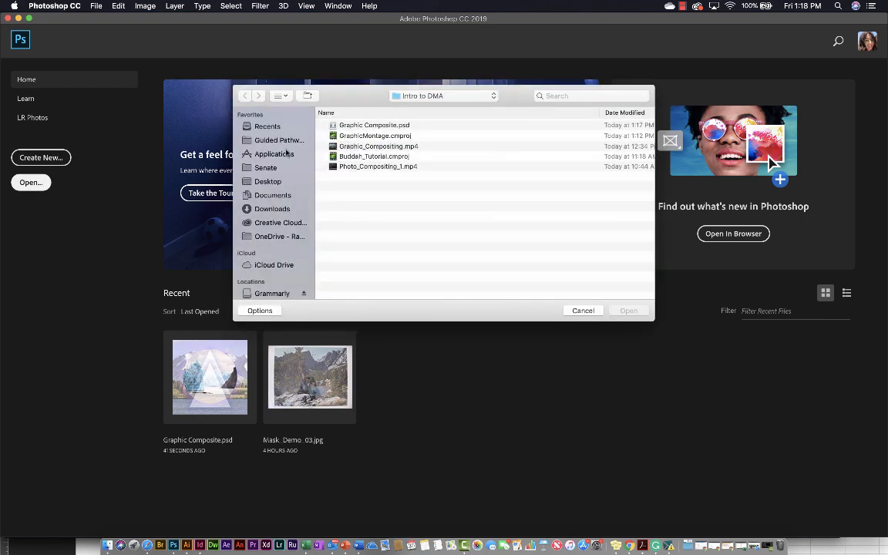
left_click(266, 208)
double_click(349, 125)
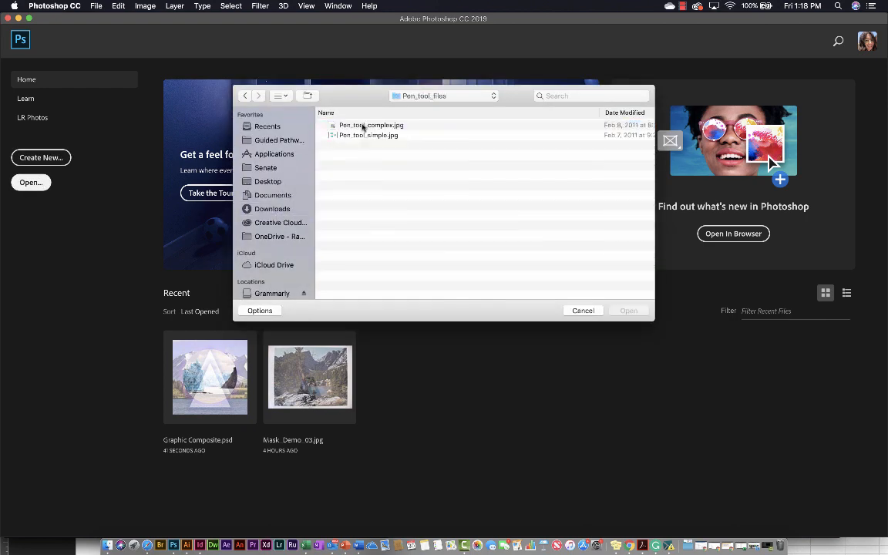
left_click(372, 136)
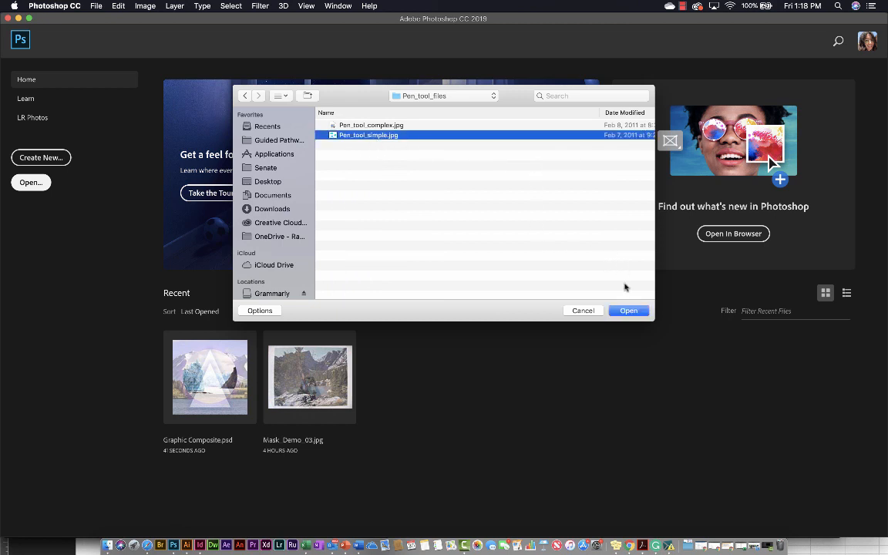
left_click(623, 312)
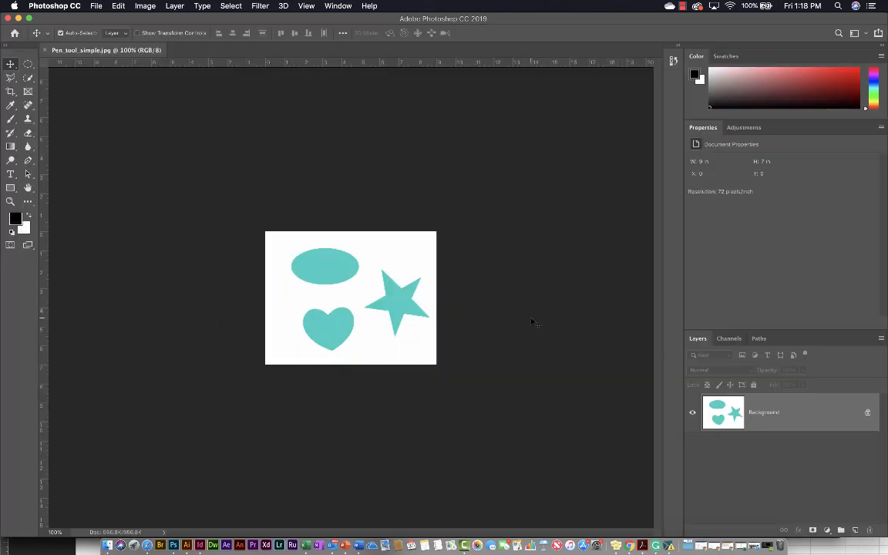
Dismiss the incoming meeting notification and display the document's list of paths
scroll(504, 312, "up", 3)
scroll(501, 311, "up", 6)
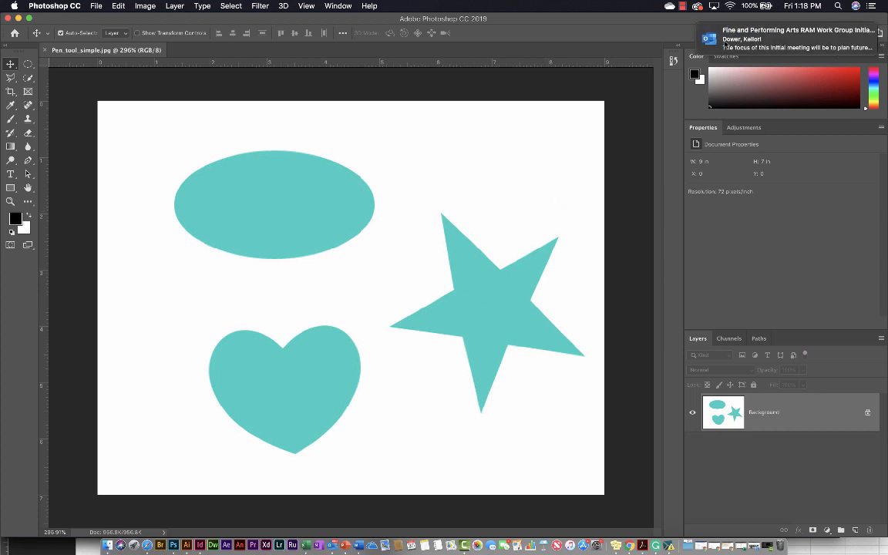
left_click_drag(725, 43, 886, 26)
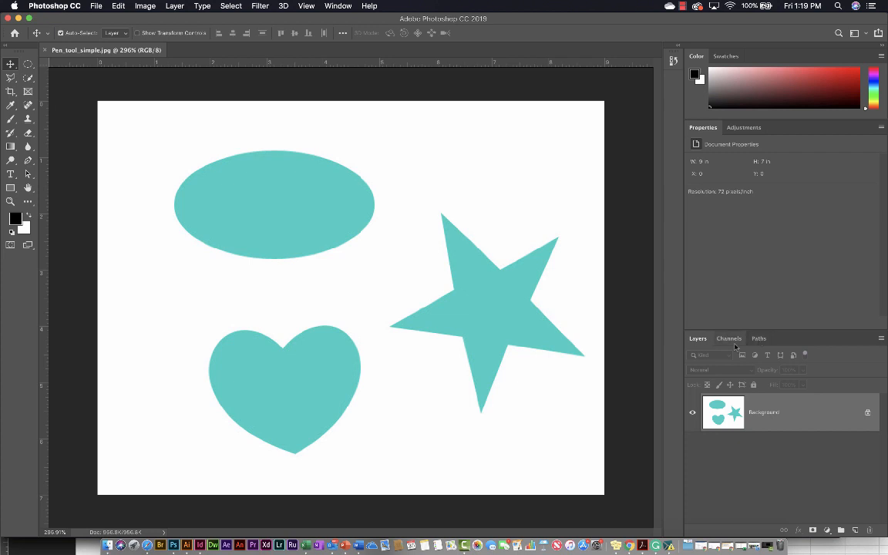
left_click(758, 339)
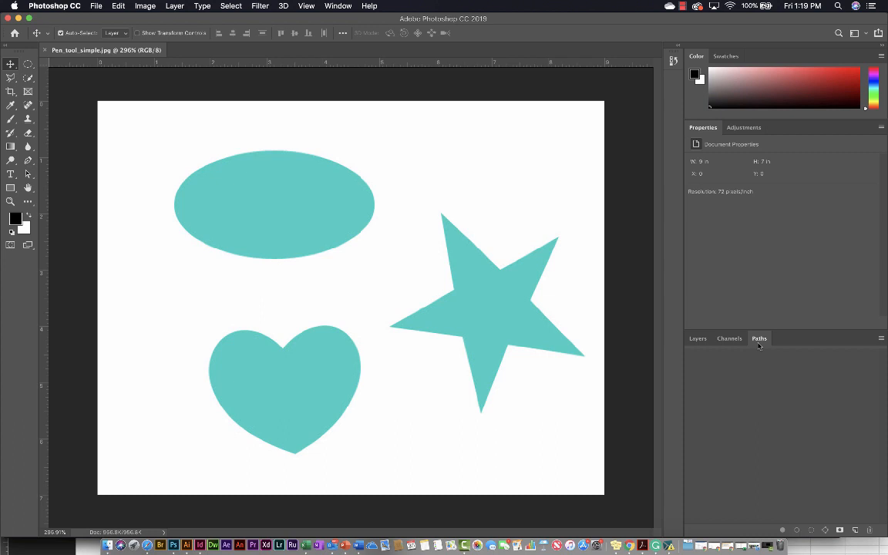
Activate the standard Pen tool in Path mode, keeping the path operation at Exclude Overlapping Shapes
key("p")
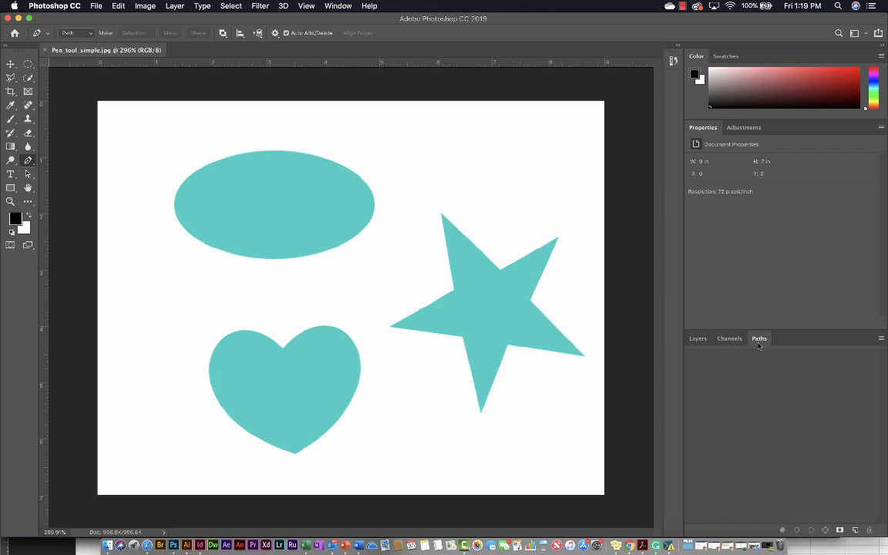
left_click(28, 161)
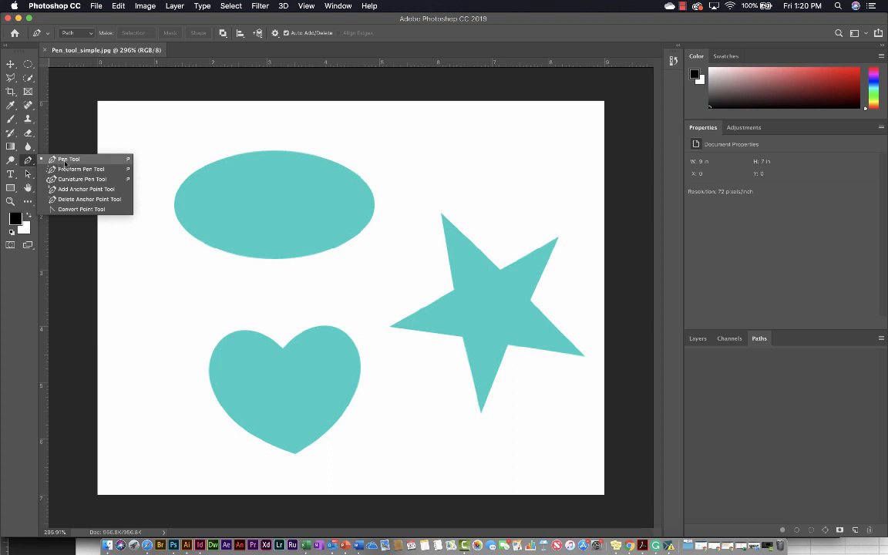
left_click(66, 160)
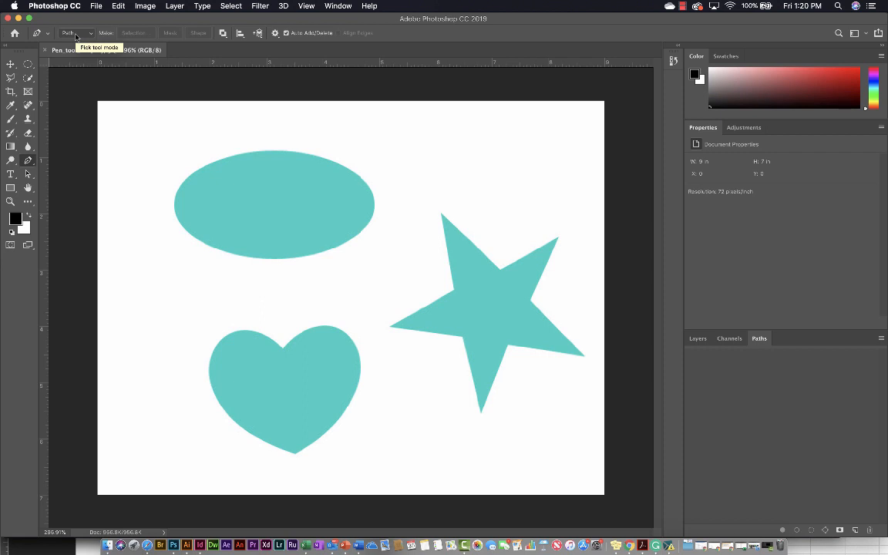
left_click(89, 36)
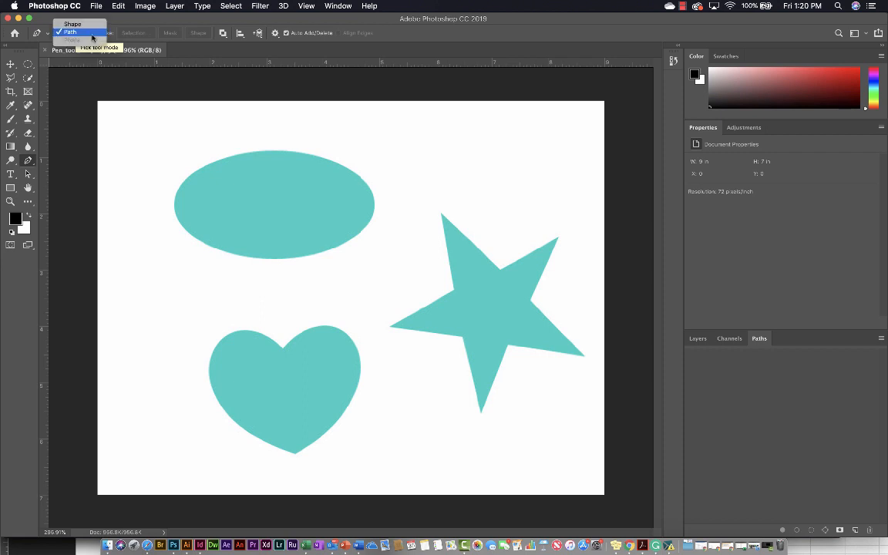
left_click(90, 33)
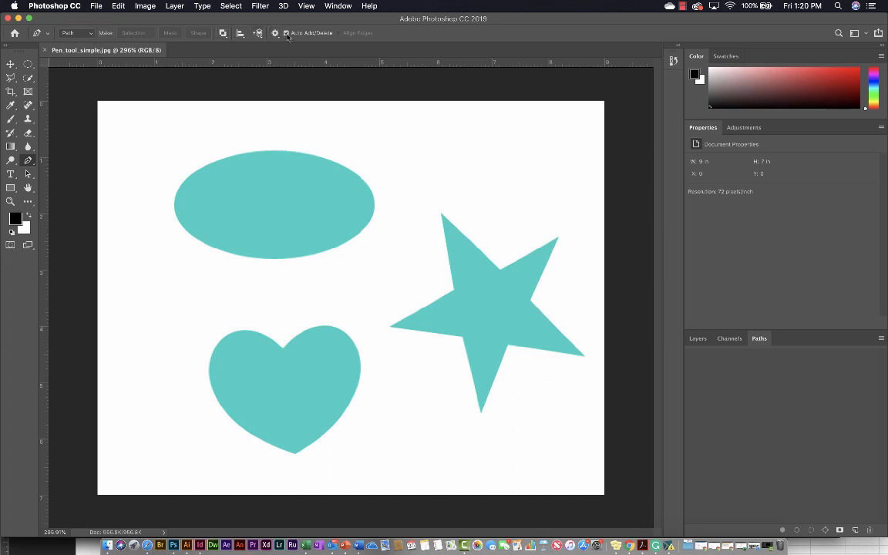
left_click(222, 34)
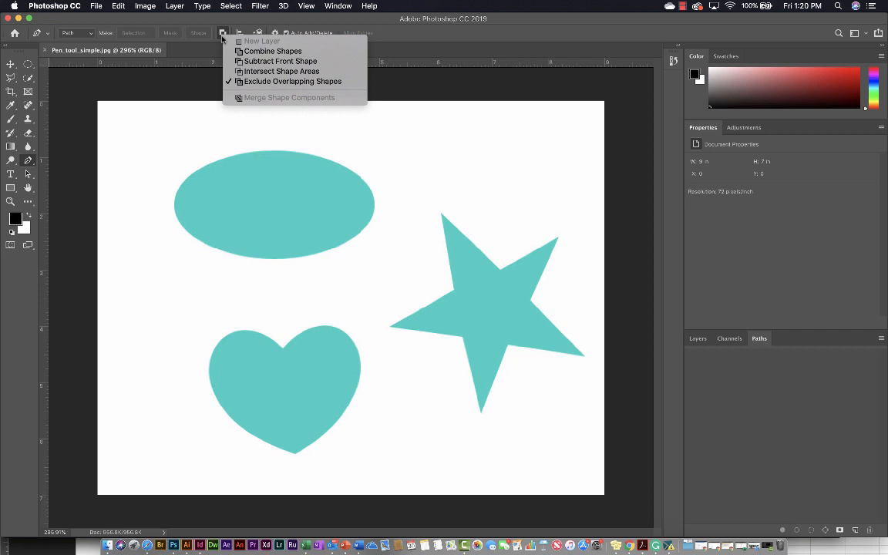
left_click(222, 35)
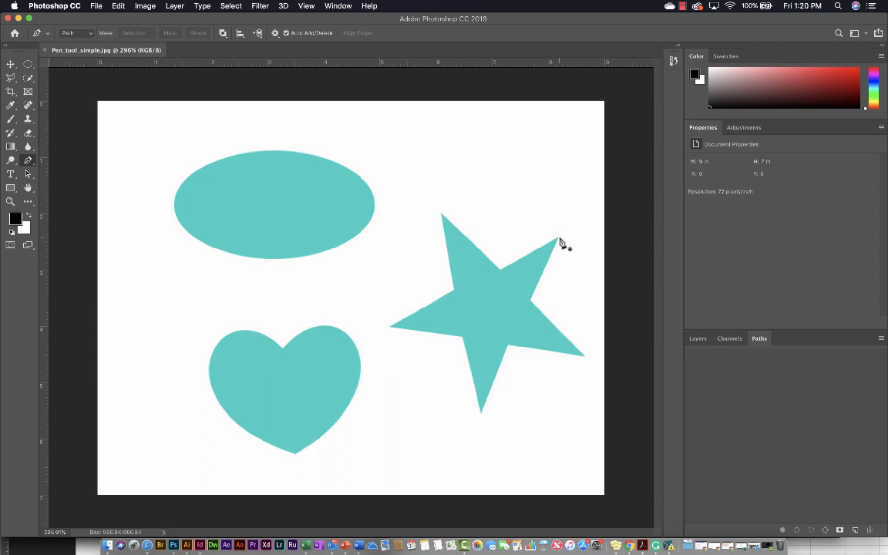
Place the path's first anchor point on the star's upper-right tip and dismiss the Curvature Pen Tool hint
scroll(558, 241, "up", 5)
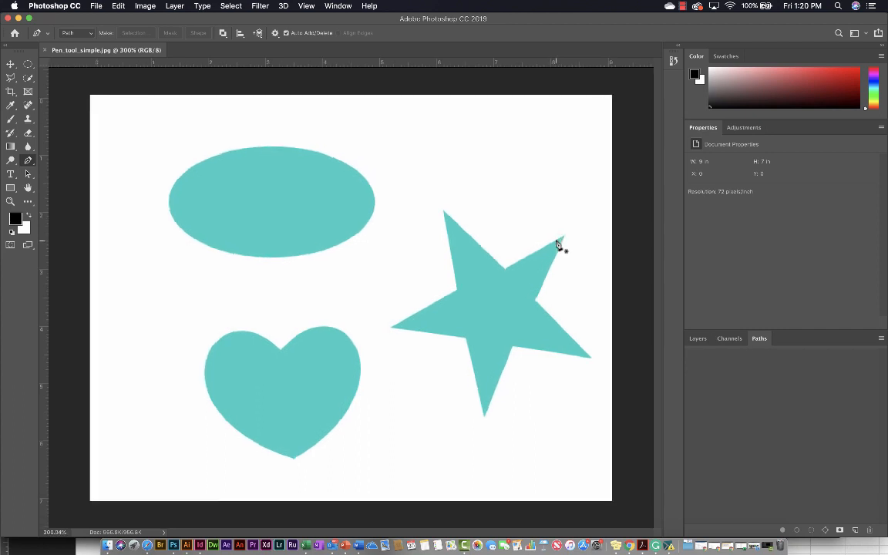
scroll(558, 246, "right", 5)
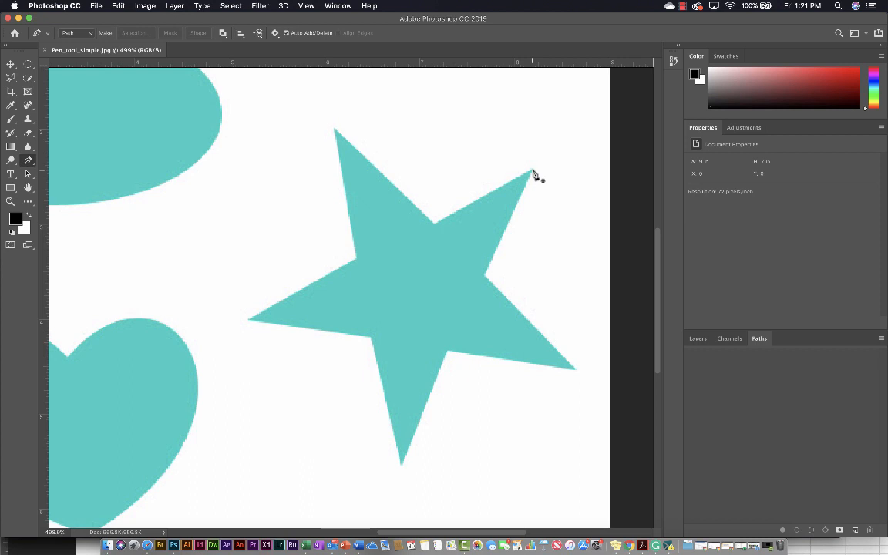
left_click(532, 173)
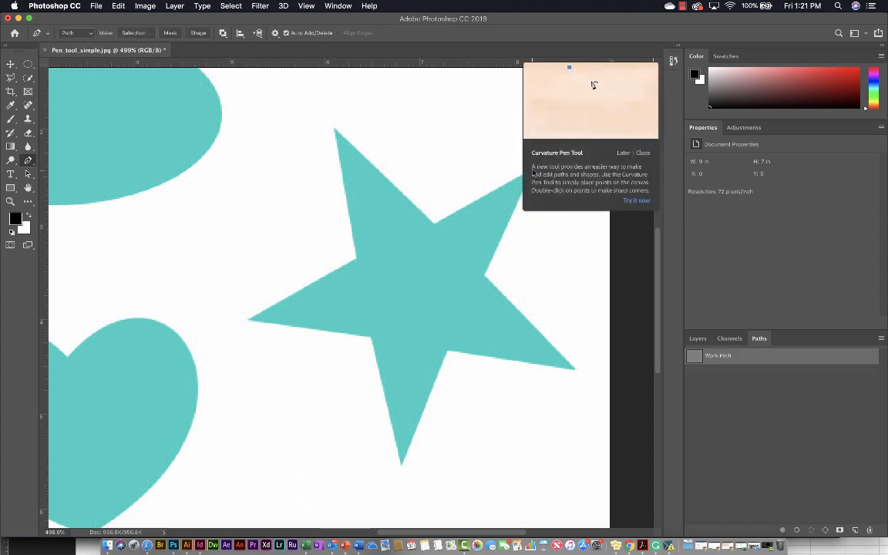
left_click(643, 152)
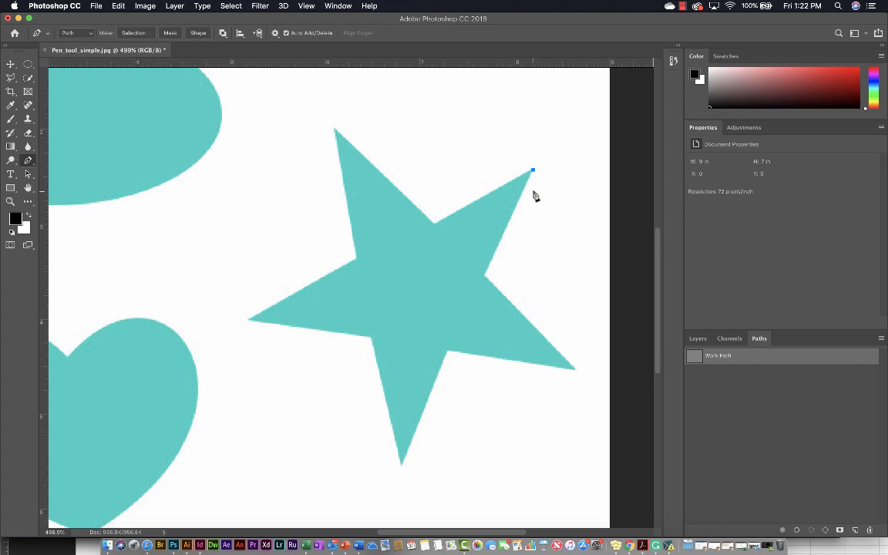
Nudge the first anchor point in small increments so it sits exactly on the star's upper-right tip
key("Up")
key("Down")
key("Down")
key("Down")
key("Down")
key("Down")
key("Up")
key("Up")
key("Up")
key("Up")
key("Left")
key("Down")
key("Left")
Continue the path clockwise with straight segments, adding an anchor point at each star corner through the left tip
left_click(483, 275)
left_click(575, 372)
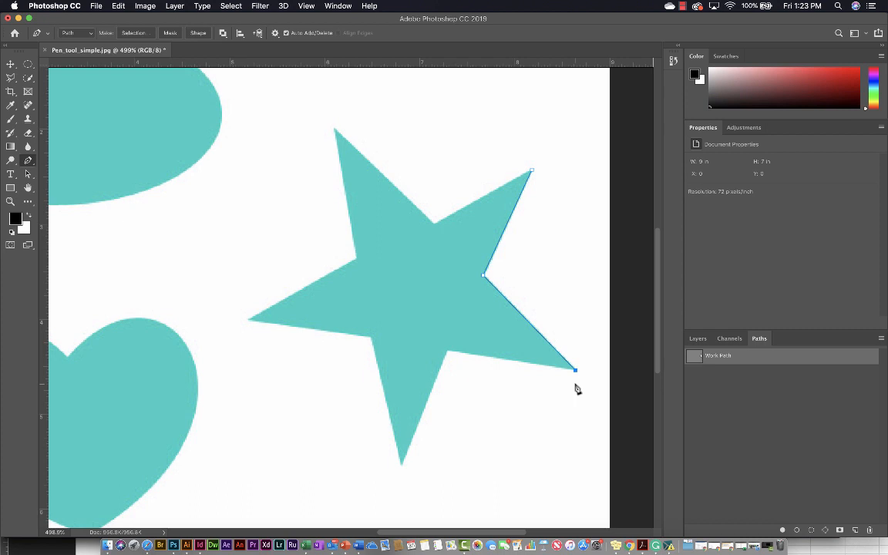
left_click(447, 351)
left_click(401, 465)
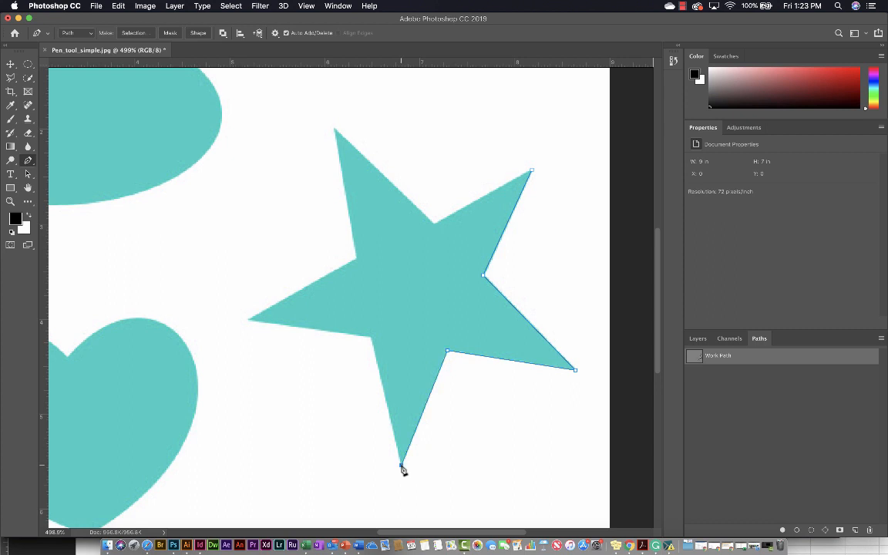
left_click(370, 338)
left_click(249, 320)
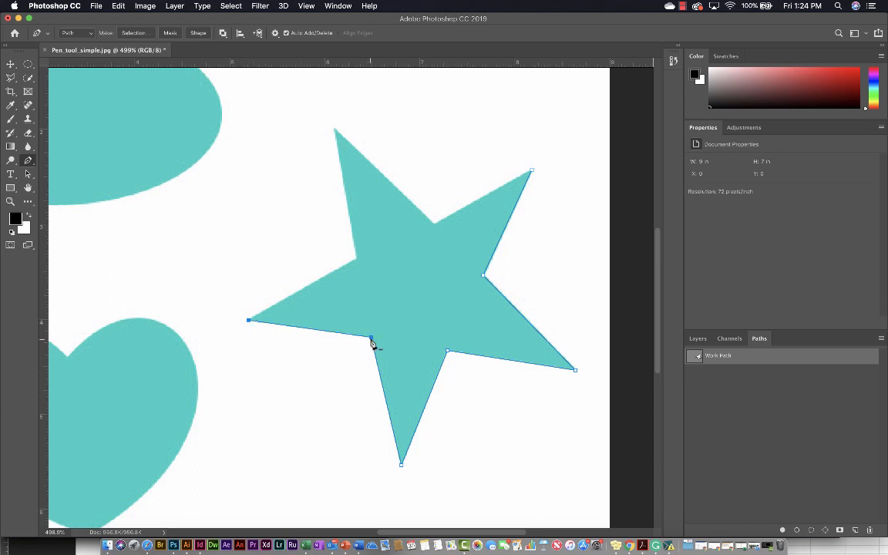
Delete the anchor point at the inner corner between the star's lower-right and bottom tips, and restore it
left_click(448, 354)
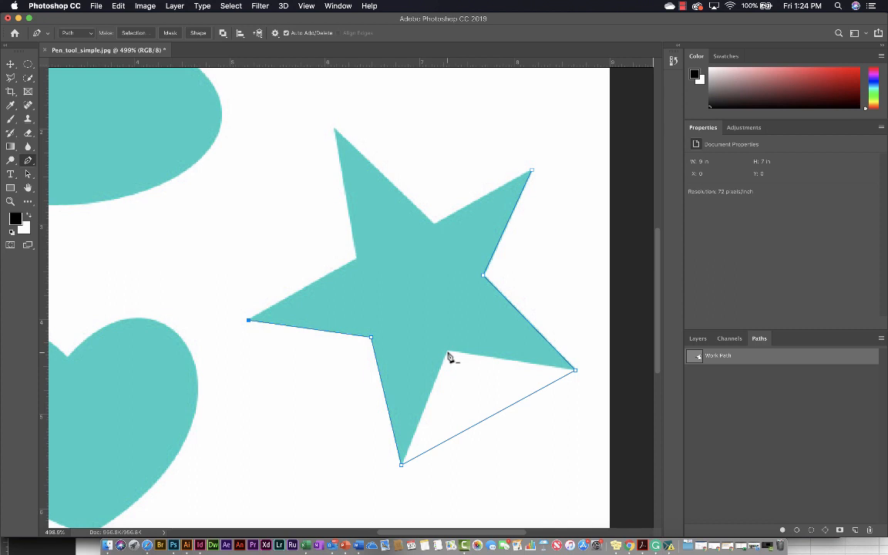
left_click(448, 352)
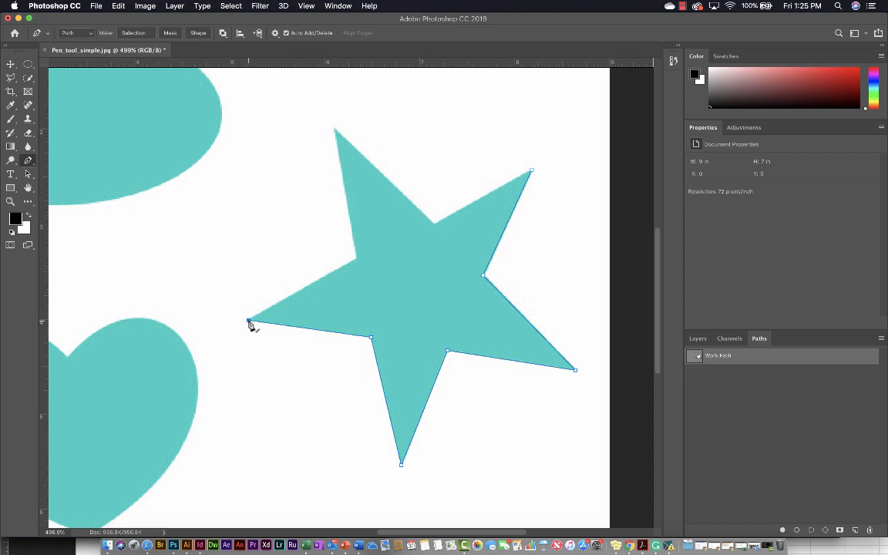
Add anchor points at the star's three remaining corners and close the path at its starting anchor
left_click(357, 259)
left_click(333, 129)
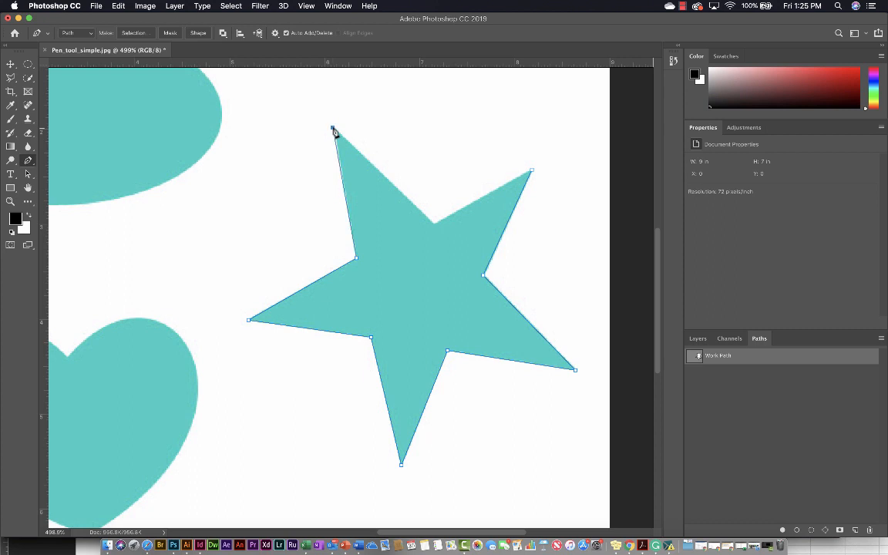
left_click(435, 224)
left_click(532, 171)
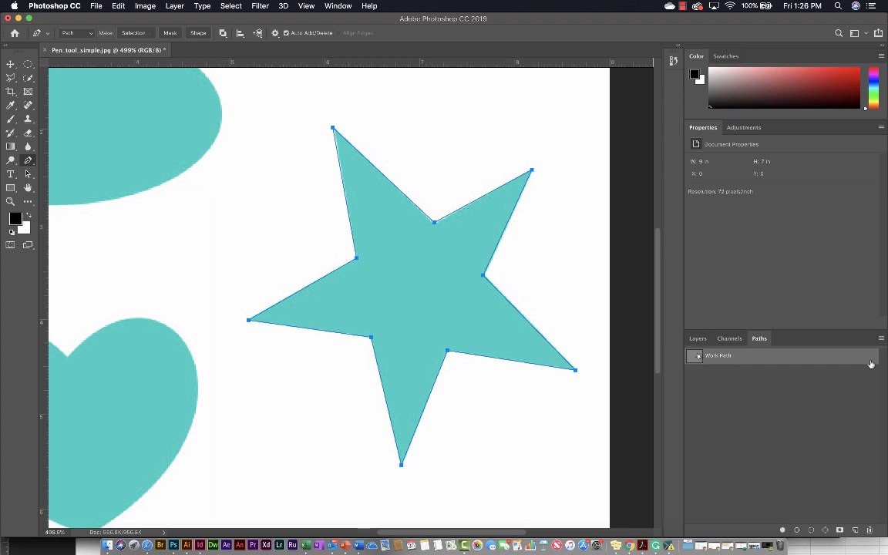
Set the path thumbnails to the largest size
left_click(881, 339)
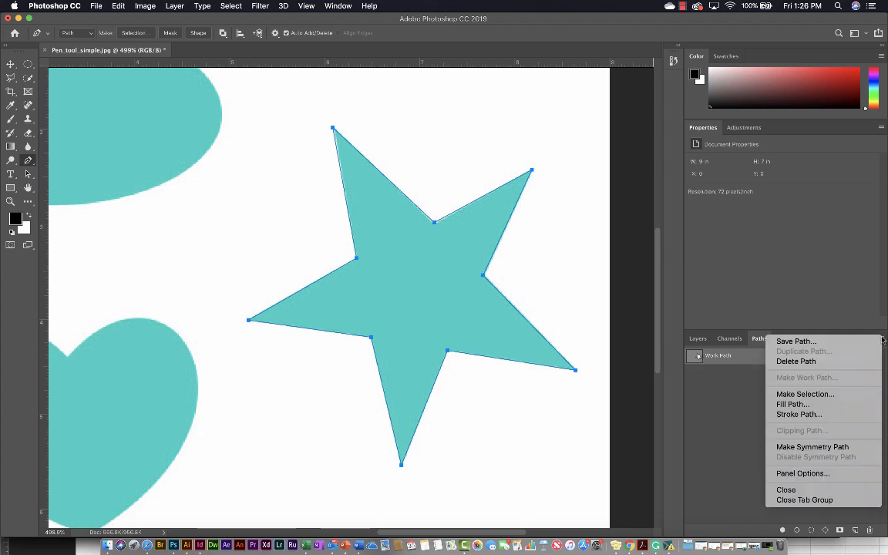
left_click(726, 376)
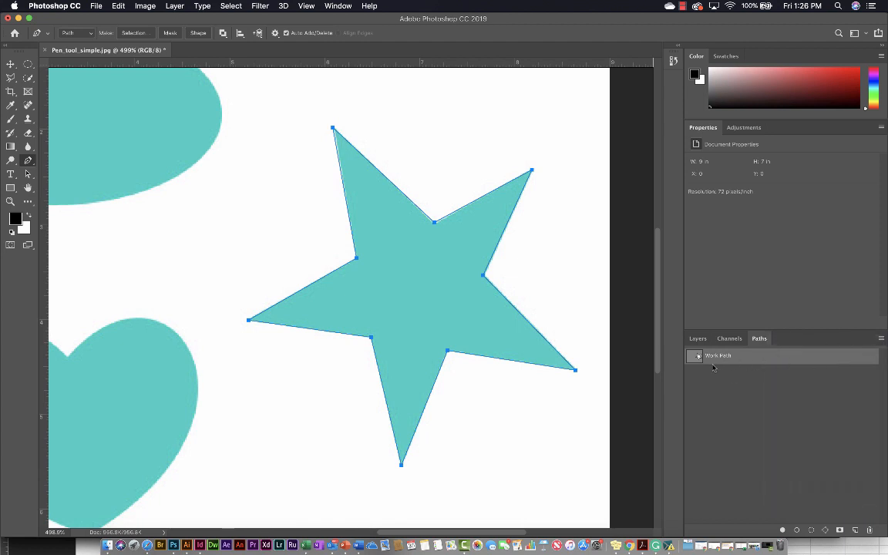
left_click(883, 340)
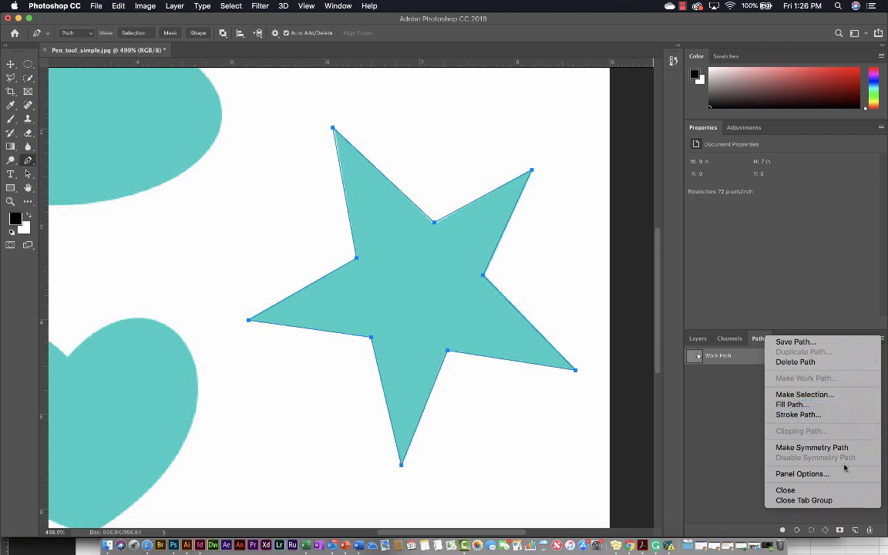
left_click(803, 474)
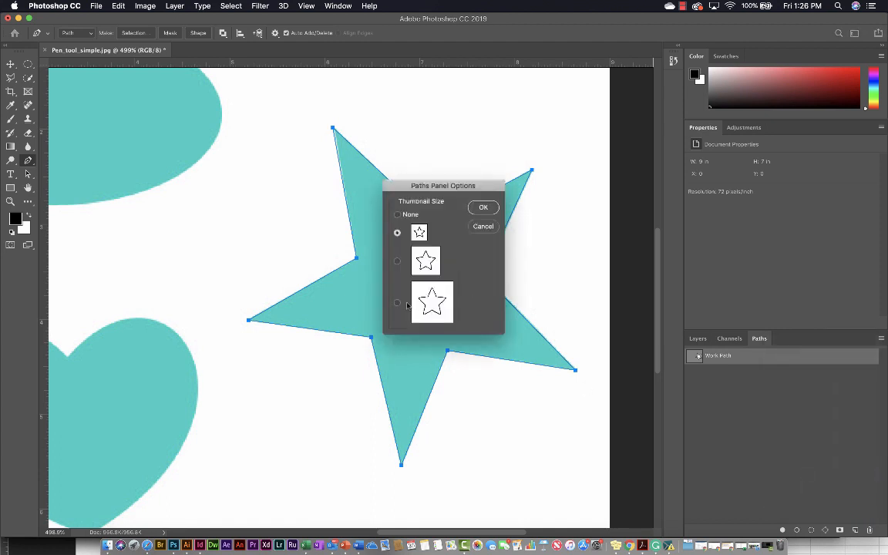
left_click(396, 303)
left_click(482, 207)
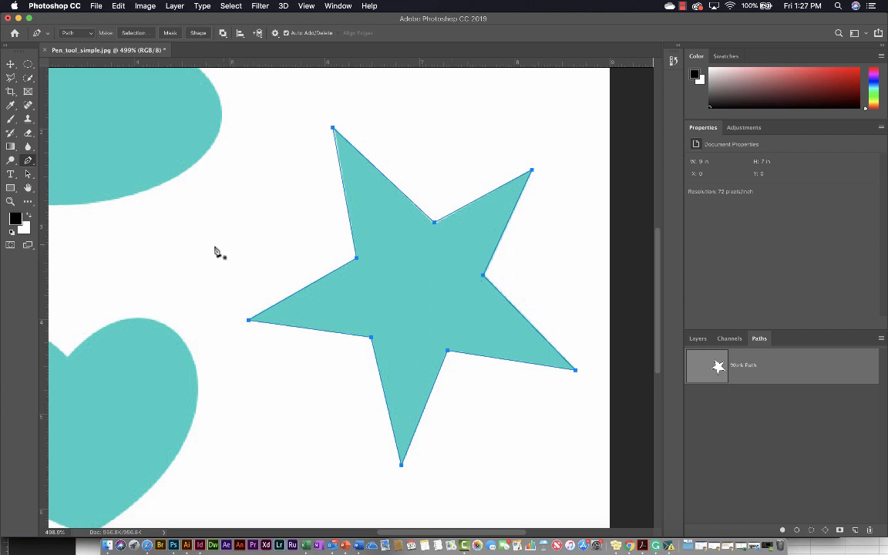
Use the Direct Selection tool to reposition the upper inner anchor and the upper-left tip anchor exactly onto the star's corners
left_click(28, 176)
right_click(28, 176)
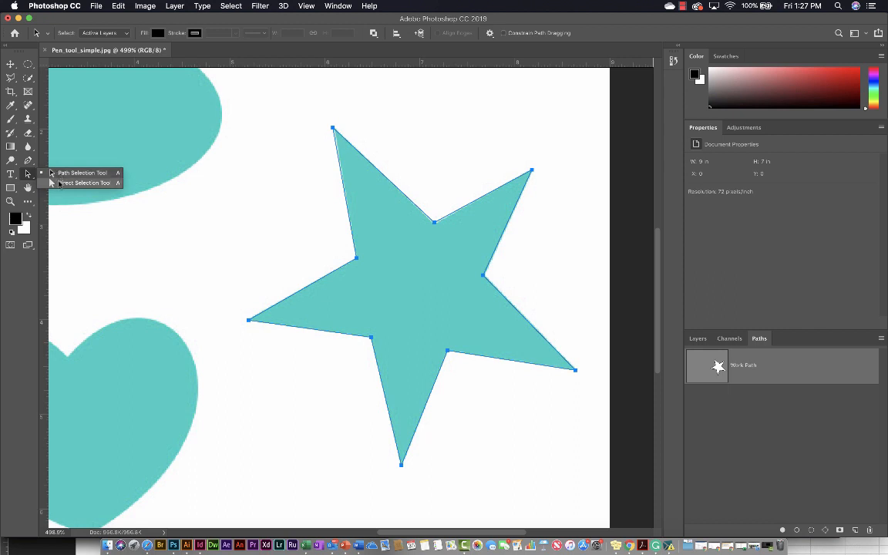
left_click(60, 182)
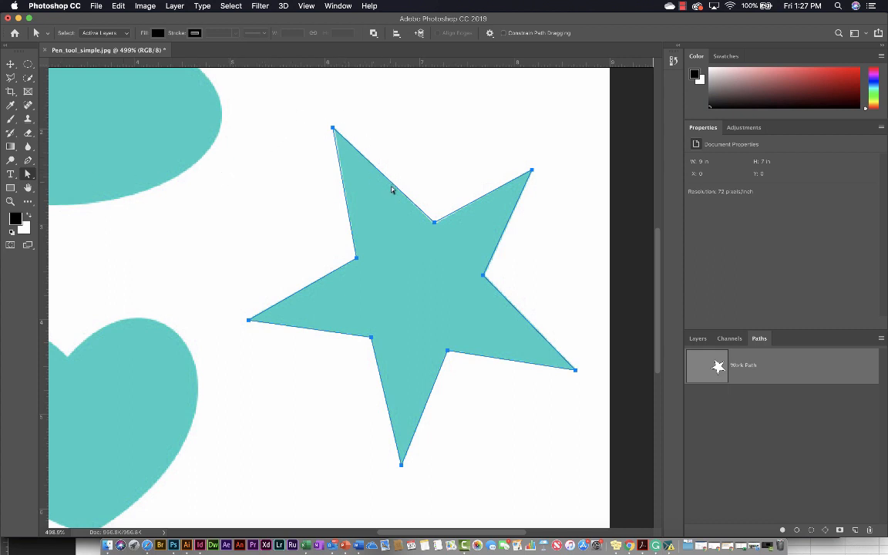
left_click(439, 185)
left_click(434, 224)
left_click_drag(435, 225, 445, 171)
left_click_drag(445, 168, 434, 224)
left_click(333, 128)
mouse_move(333, 129)
left_mouse_down()
mouse_move(343, 127)
mouse_move(335, 131)
left_mouse_up()
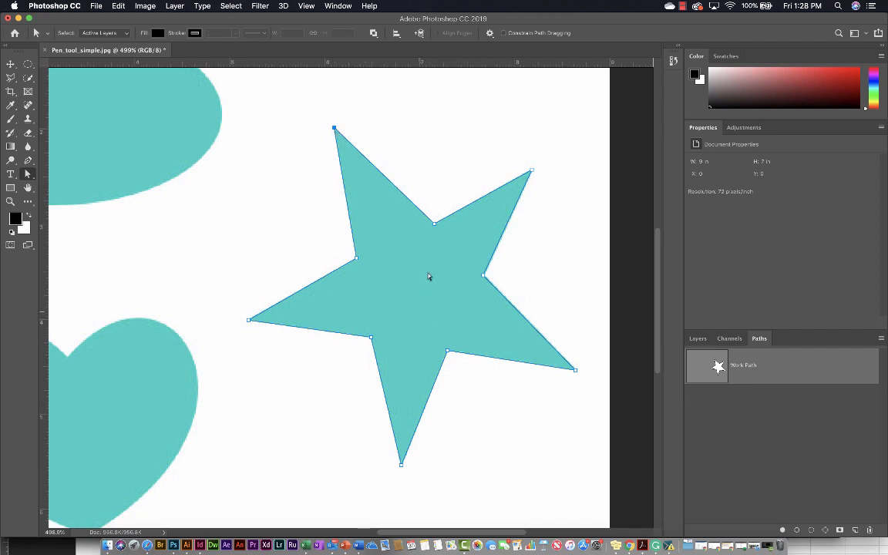
Select individual anchors, shift the segment between the lower inner corner and bottom tip slightly, and deselect the path's anchors
left_click(454, 147)
left_click(433, 225)
left_click(484, 275)
left_click(506, 271)
left_click(437, 382)
left_click(440, 402)
left_click(431, 397)
mouse_move(431, 397)
left_mouse_down()
mouse_move(460, 411)
mouse_move(493, 403)
mouse_move(471, 386)
mouse_move(438, 423)
mouse_move(428, 386)
mouse_move(538, 374)
mouse_move(474, 381)
mouse_move(423, 345)
mouse_move(429, 396)
left_mouse_up()
left_click(515, 377)
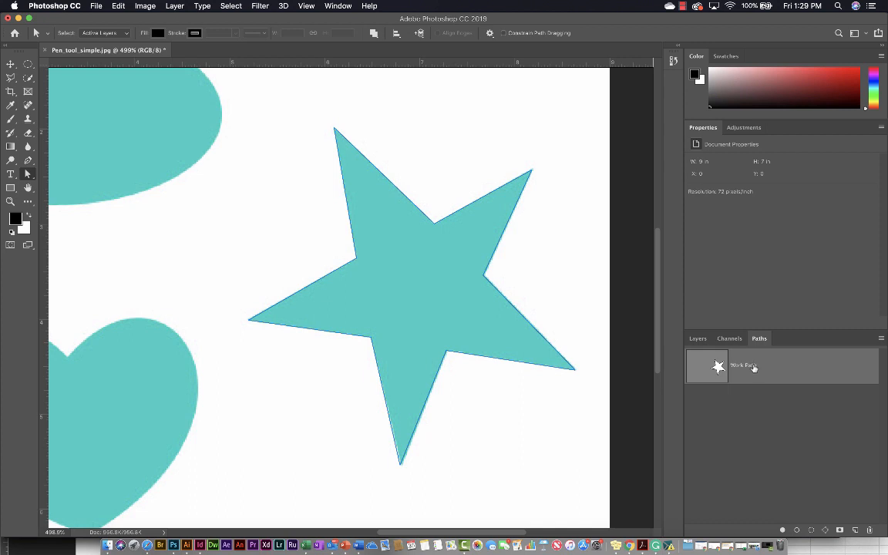
Save the star's work path under the name Shapes
double_click(751, 367)
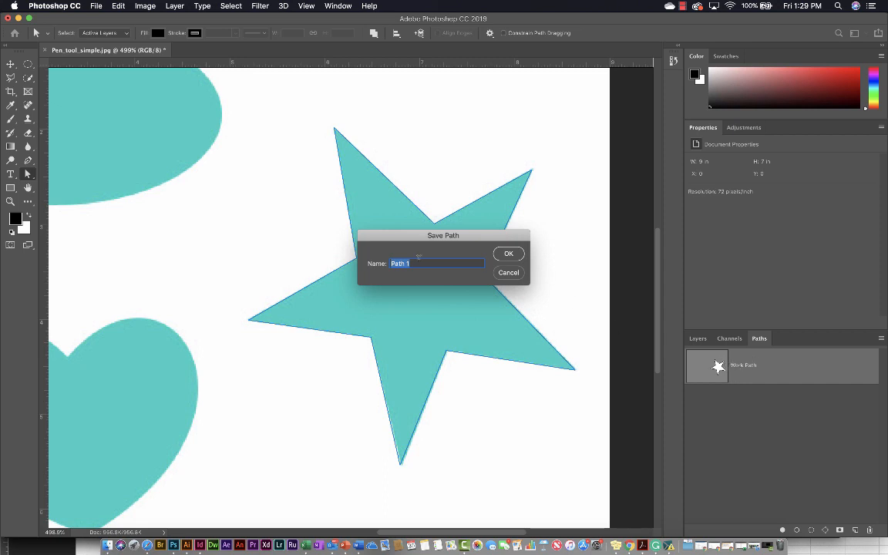
type("Shapes")
left_click(514, 256)
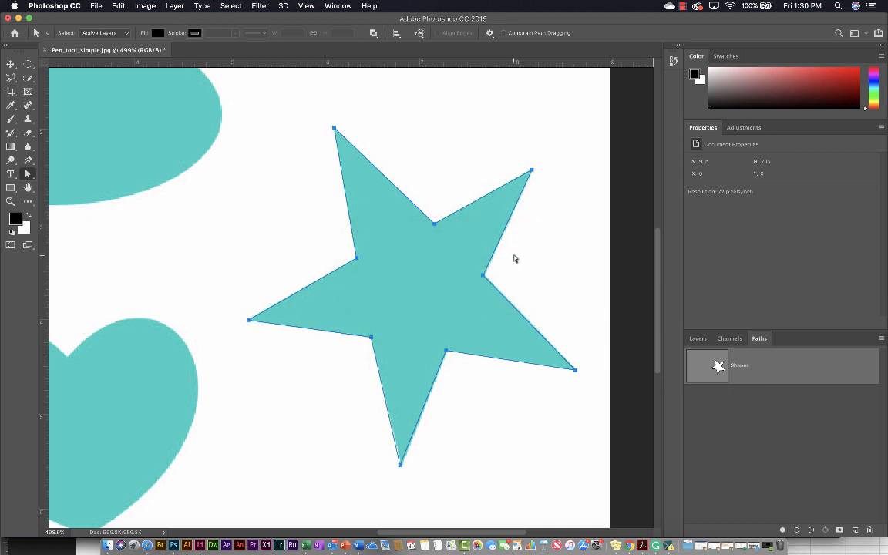
Activate the Pen tool and make the saved Shapes path the active path for tracing the ellipse
scroll(373, 231, "left", 10)
scroll(373, 231, "up", 4)
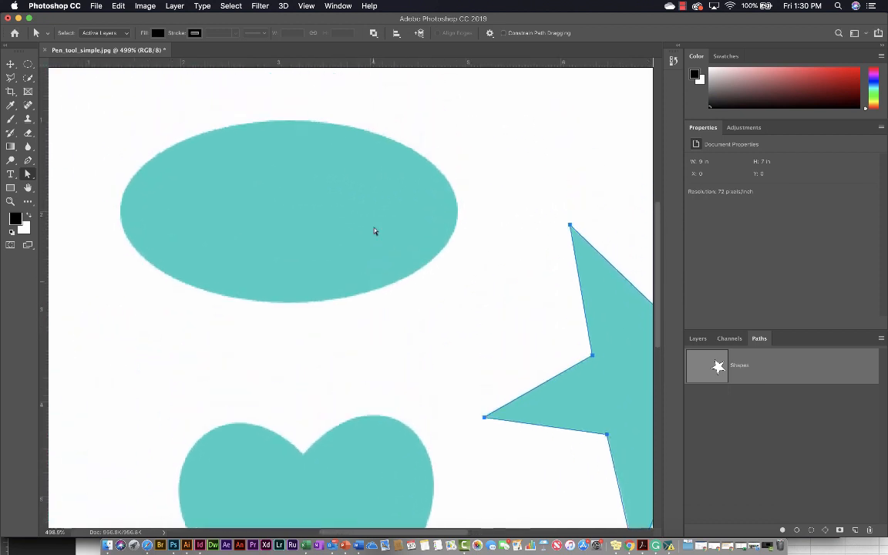
scroll(374, 230, "up", 3)
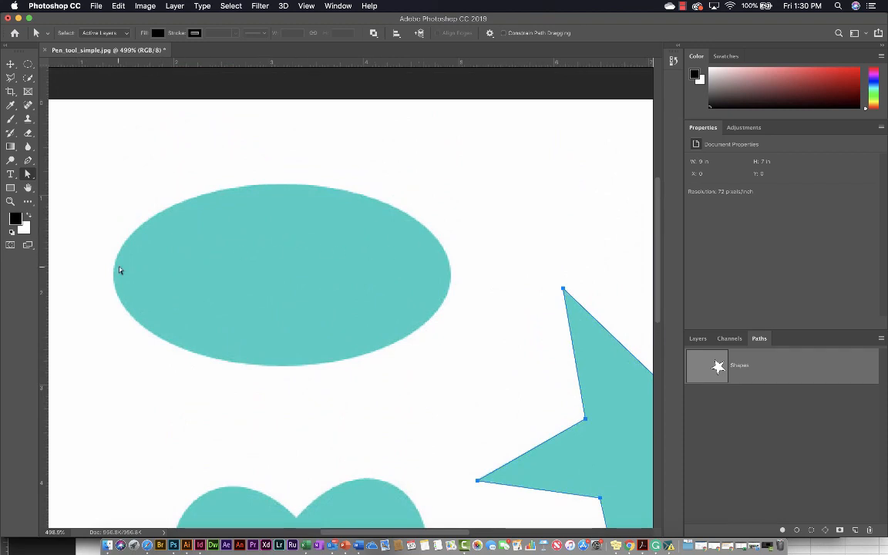
key("p")
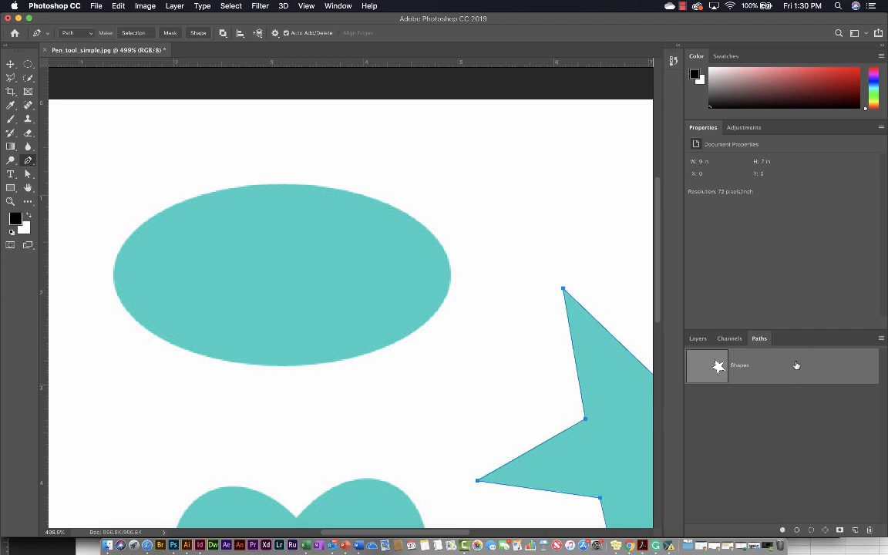
left_click(776, 414)
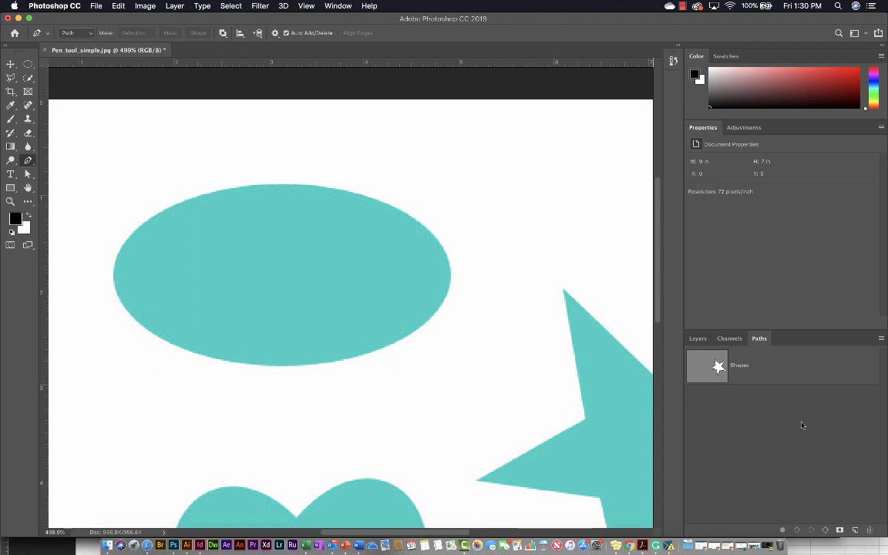
left_click(797, 374)
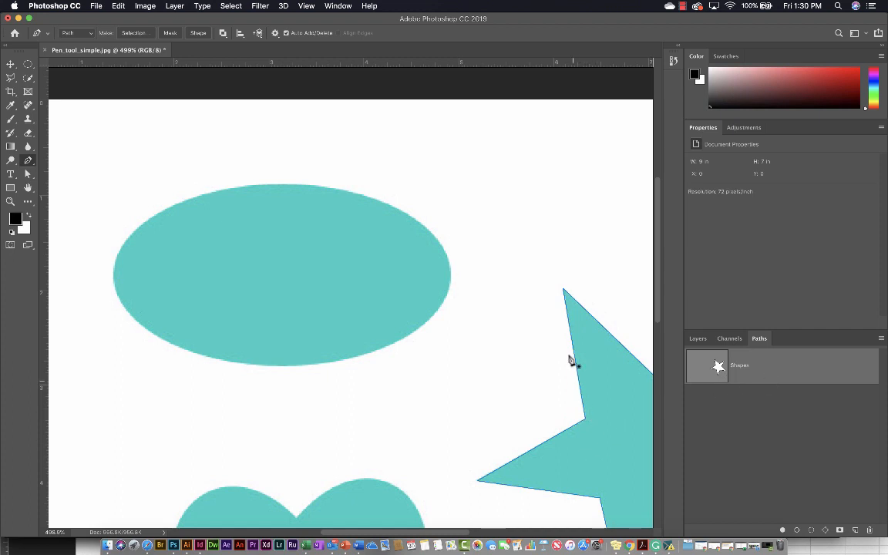
left_click(736, 452)
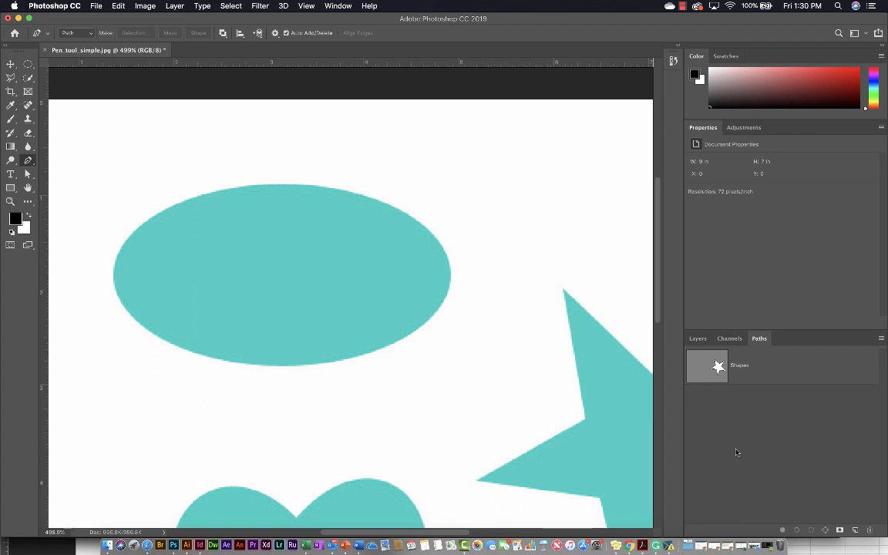
left_click(754, 373)
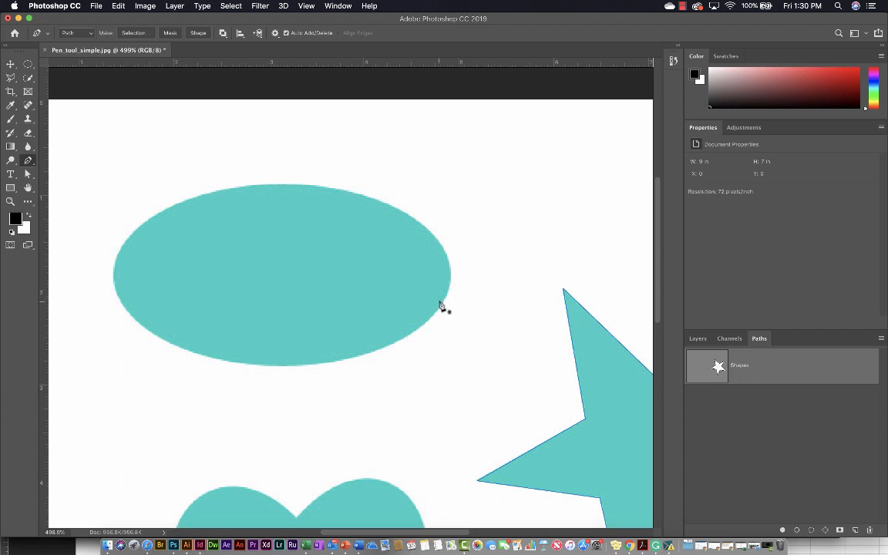
left_click(325, 308)
key("super+z")
Place smooth anchor points at the ellipse's leftmost and topmost points, pulling out their direction handles along the curve
scroll(270, 318, "left", 5)
scroll(270, 318, "up", 3)
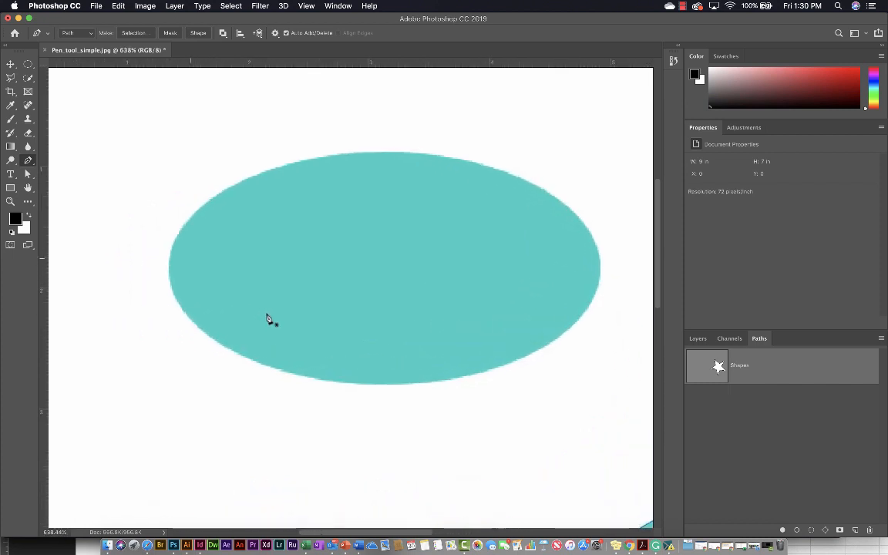
scroll(240, 324, "right", 2)
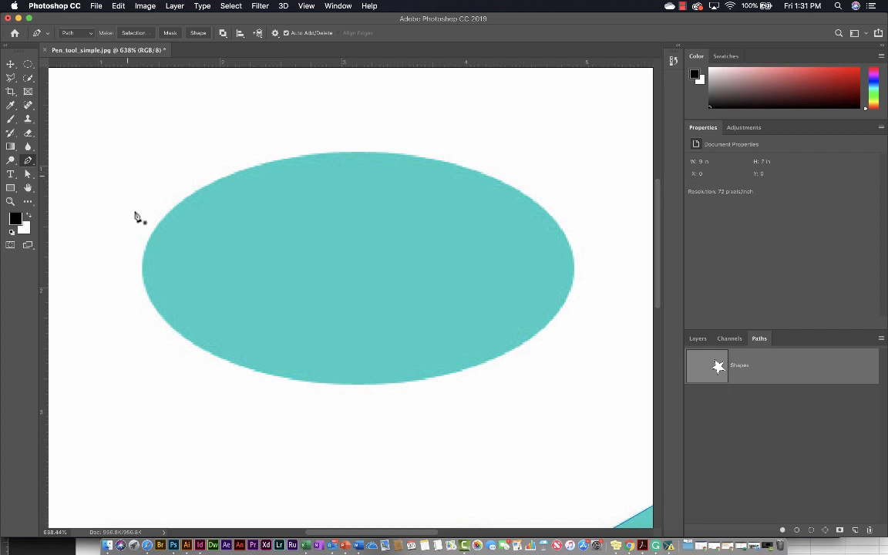
left_click(144, 271)
left_click_drag(142, 264, 141, 185)
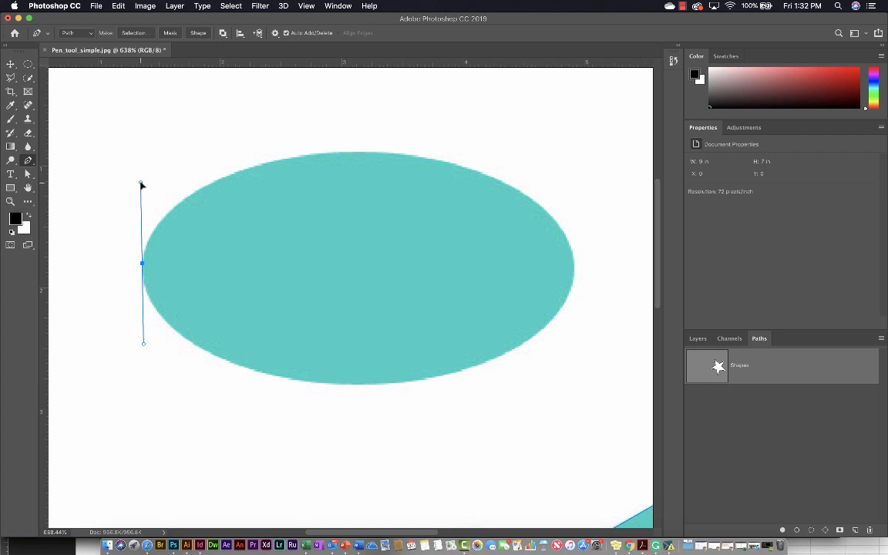
left_click_drag(141, 185, 142, 133)
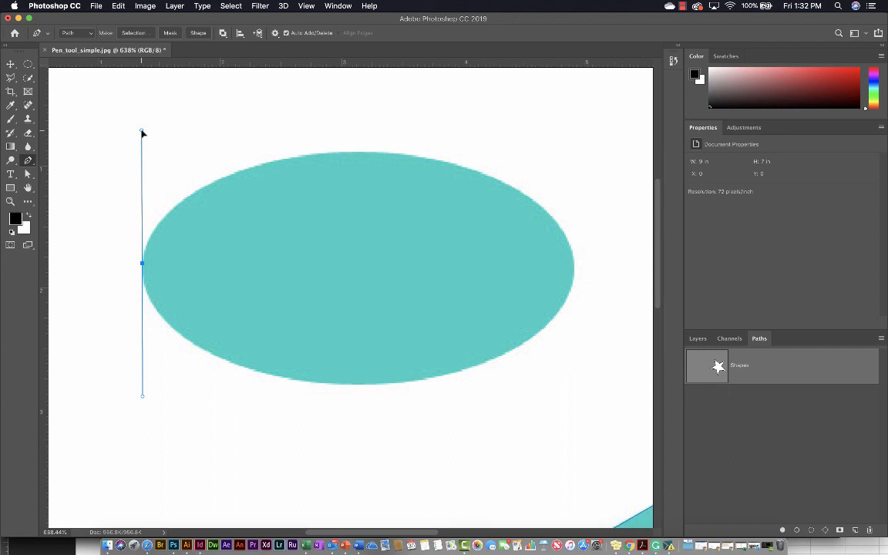
left_click_drag(142, 132, 141, 189)
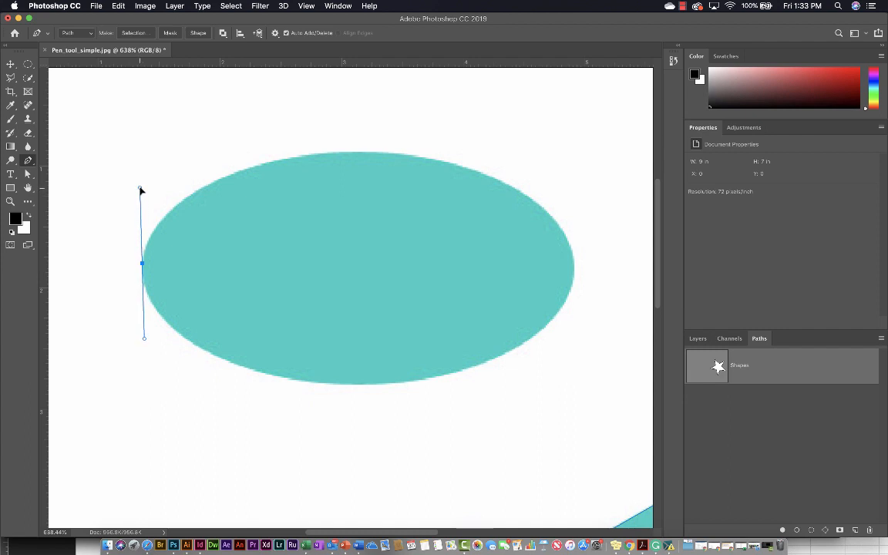
left_click_drag(141, 189, 139, 187)
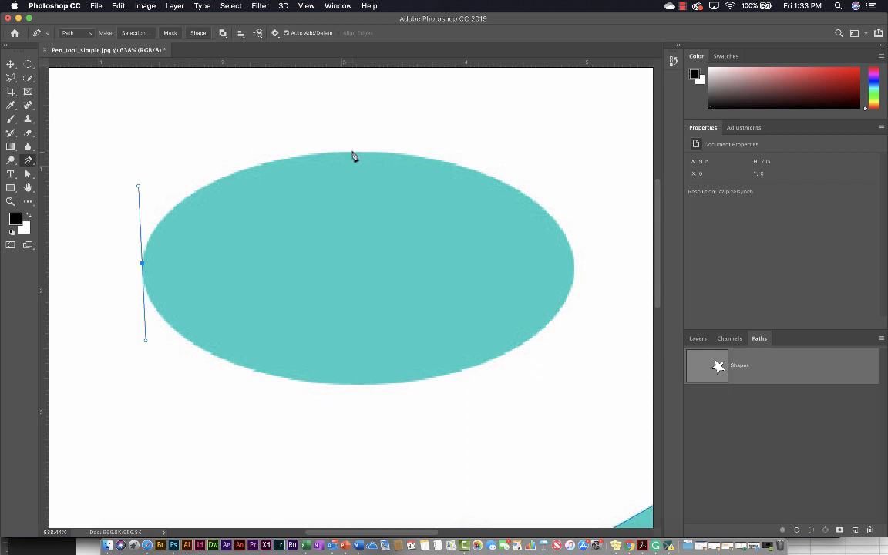
left_click_drag(353, 152, 440, 155)
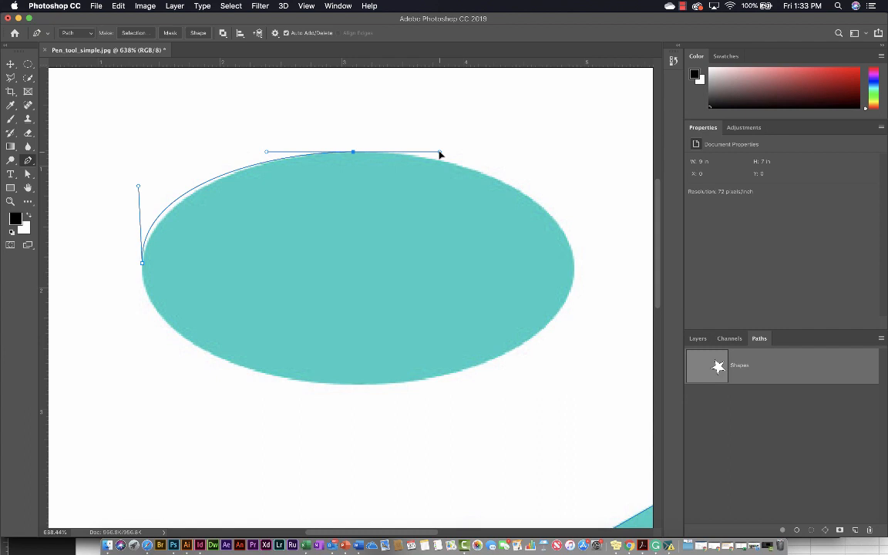
left_click_drag(440, 155, 441, 154)
Use the Direct Selection tool to straighten the leftmost anchor's direction handle to nearly vertical
key("a")
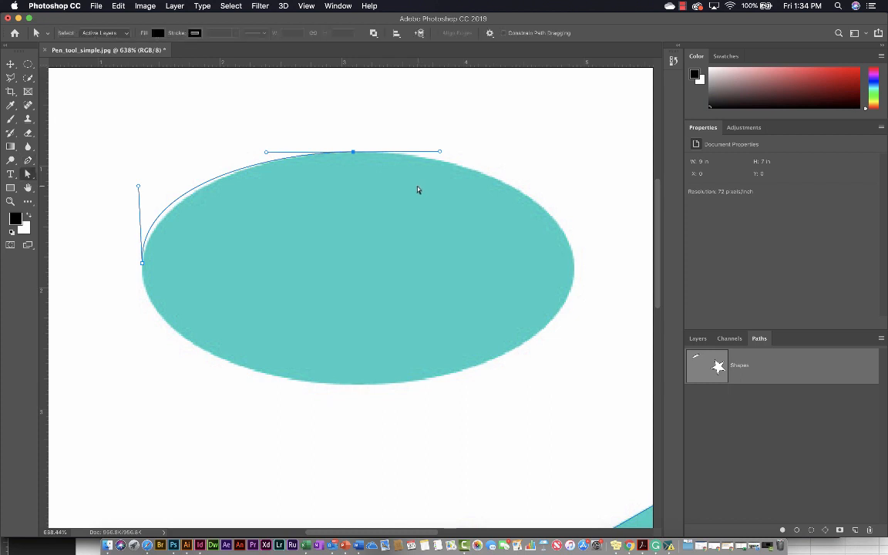
left_click_drag(138, 187, 101, 198)
left_click_drag(164, 301, 141, 322)
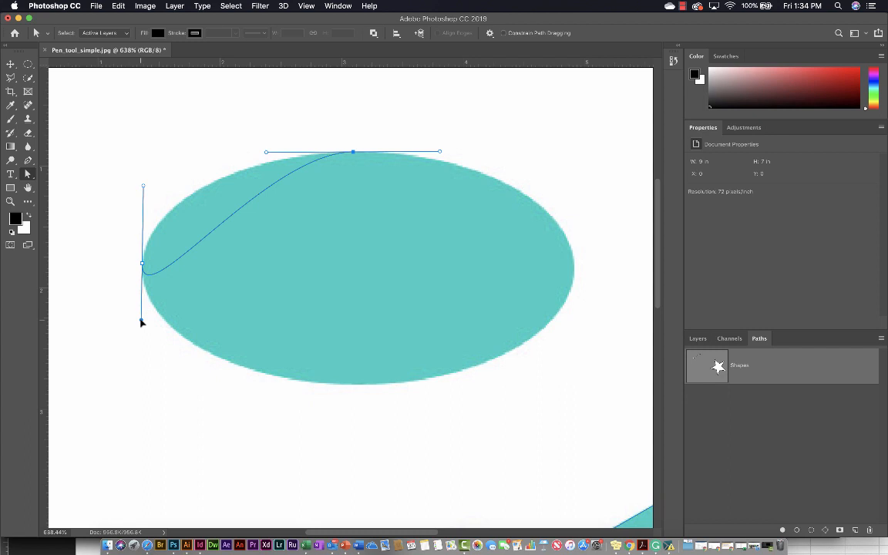
key("super+z")
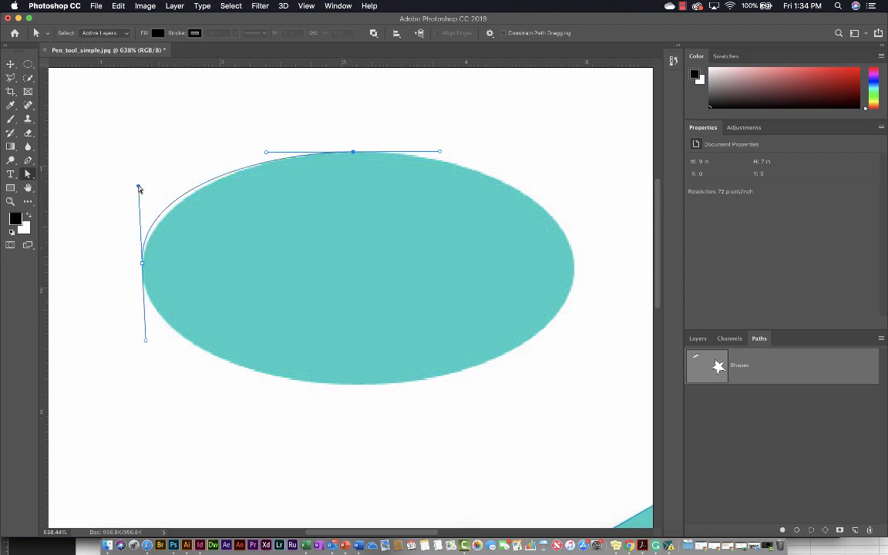
mouse_move(139, 188)
left_mouse_down()
mouse_move(174, 361)
mouse_move(133, 357)
mouse_move(147, 357)
mouse_move(141, 373)
mouse_move(168, 277)
mouse_move(142, 220)
mouse_move(144, 184)
left_mouse_up()
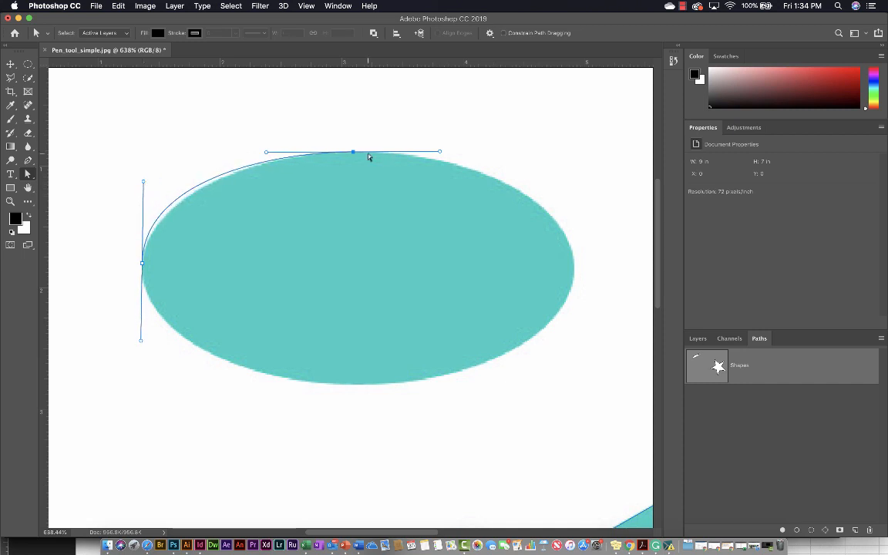
Continue the Pen tool path with smooth anchor points at the ellipse's rightmost and lowest points, shaping their handles to the edge
key("p")
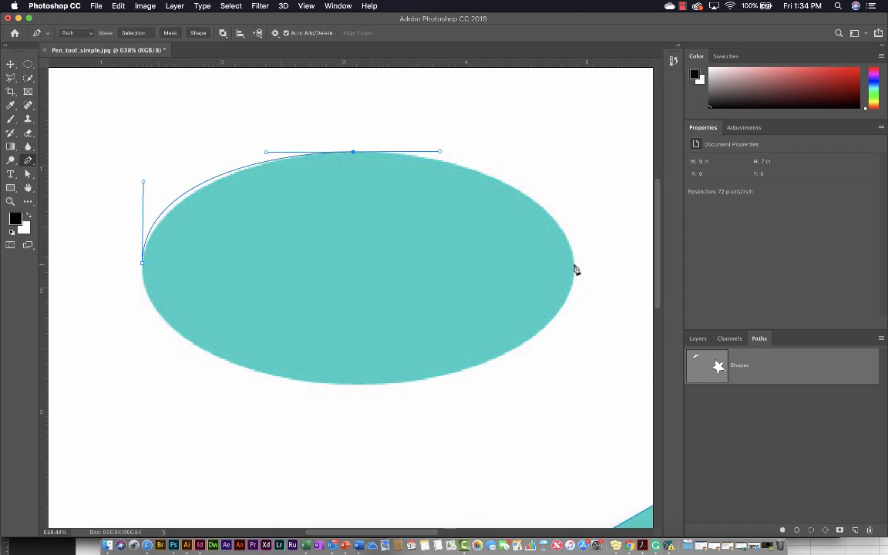
left_click_drag(574, 266, 576, 345)
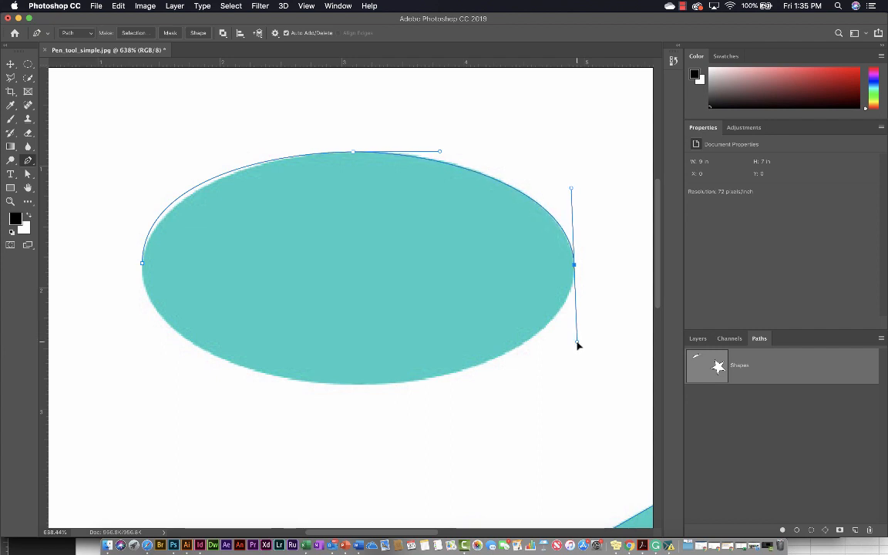
left_click_drag(578, 346, 580, 348)
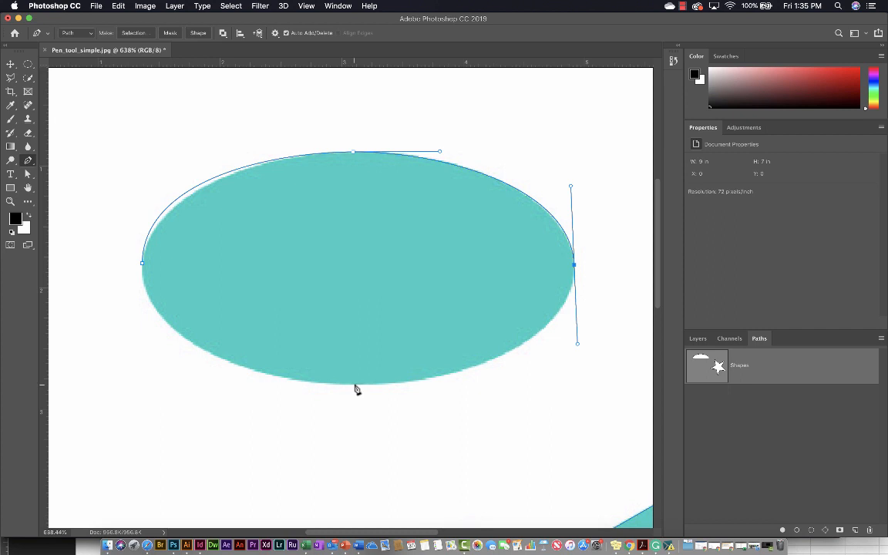
left_click_drag(354, 385, 242, 387)
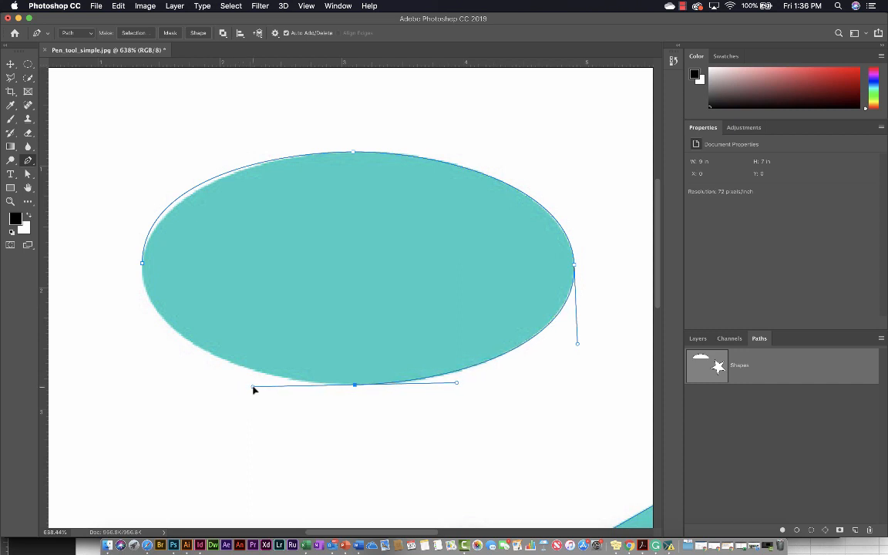
mouse_move(254, 389)
left_mouse_down()
mouse_move(138, 387)
mouse_move(217, 392)
mouse_move(234, 368)
mouse_move(230, 377)
mouse_move(255, 387)
left_mouse_up()
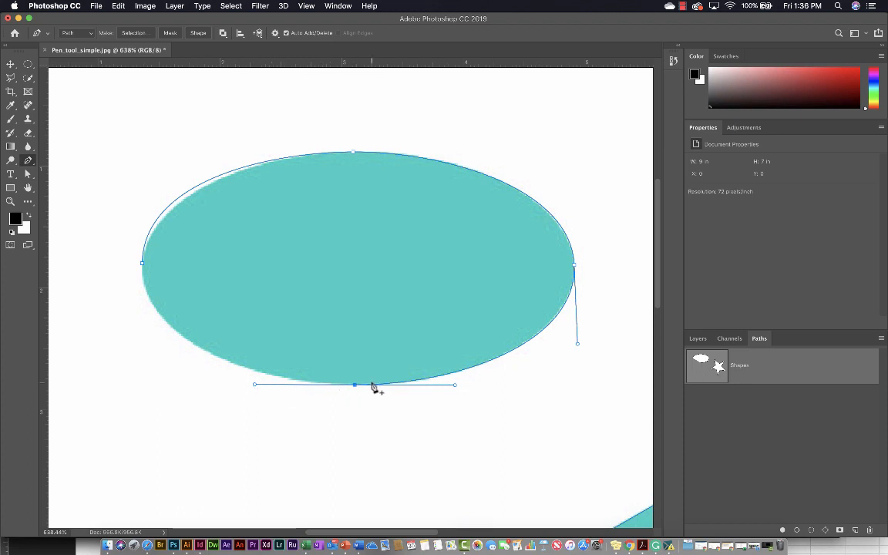
left_click(143, 267)
left_click_drag(143, 267, 145, 181)
left_click_drag(144, 236, 145, 209)
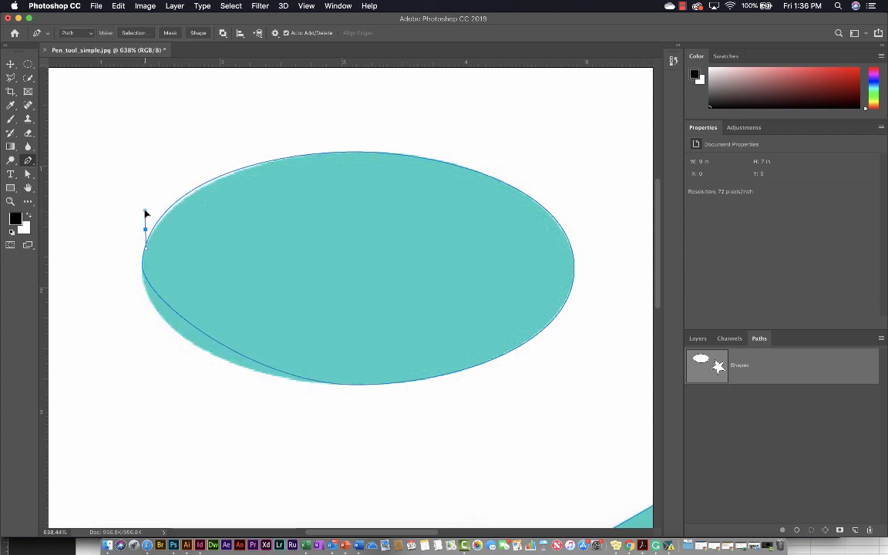
key("super+z")
key("super+z")
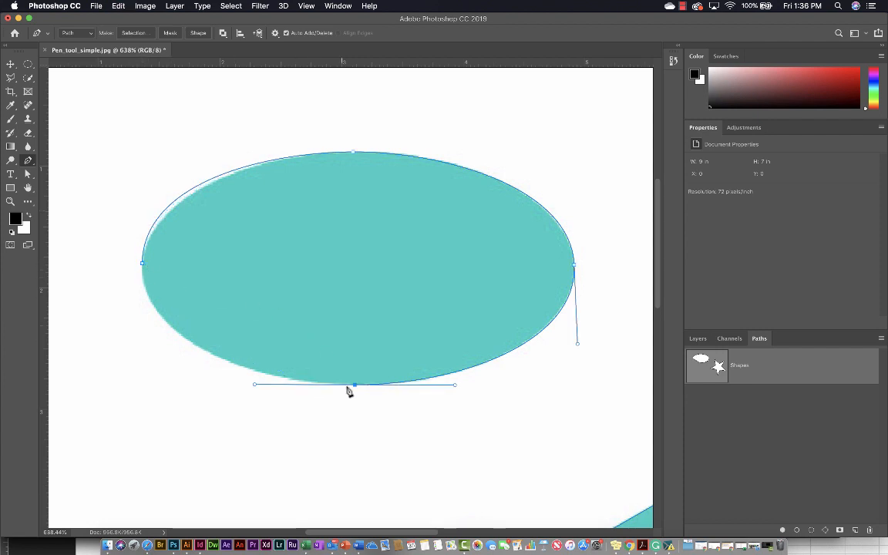
Close the ellipse path at its starting anchor, pulling a vertical handle to curve the lower-left segment along the edge
left_click(355, 384)
left_click_drag(145, 270, 143, 188)
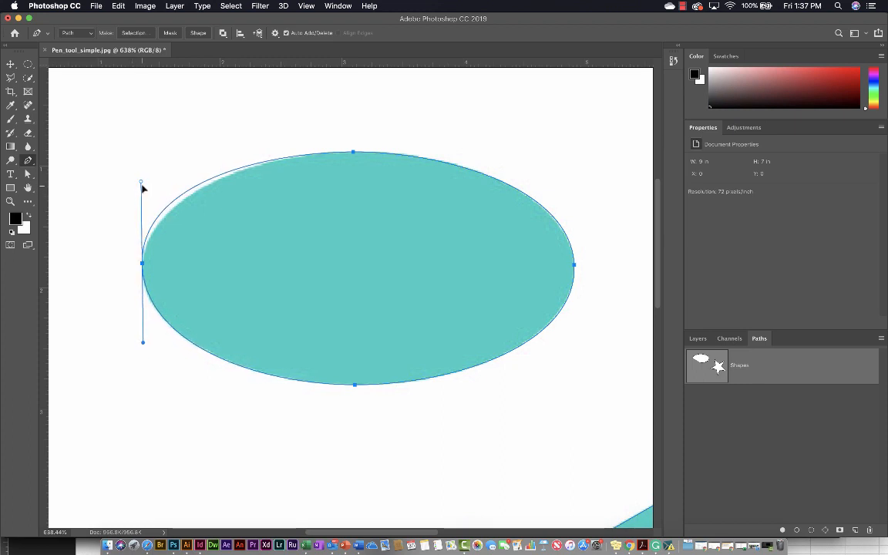
left_click_drag(142, 188, 143, 188)
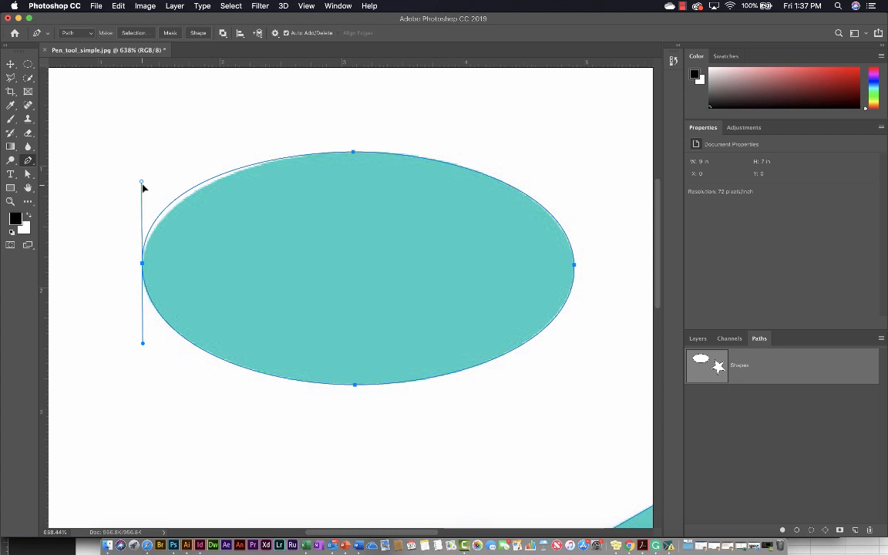
Use the Direct Selection tool to adjust the direction handles of the ellipse's upper-left segment so it follows the shape's edge
key("a")
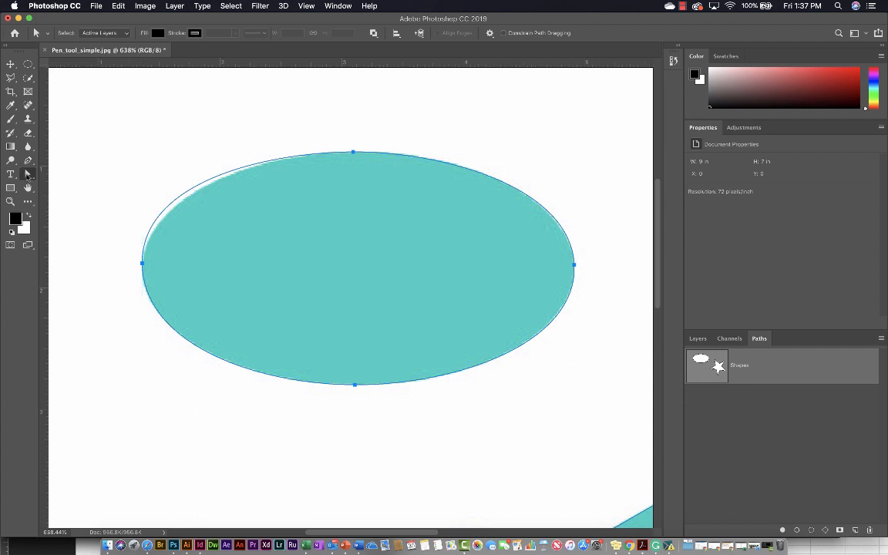
left_click(27, 175)
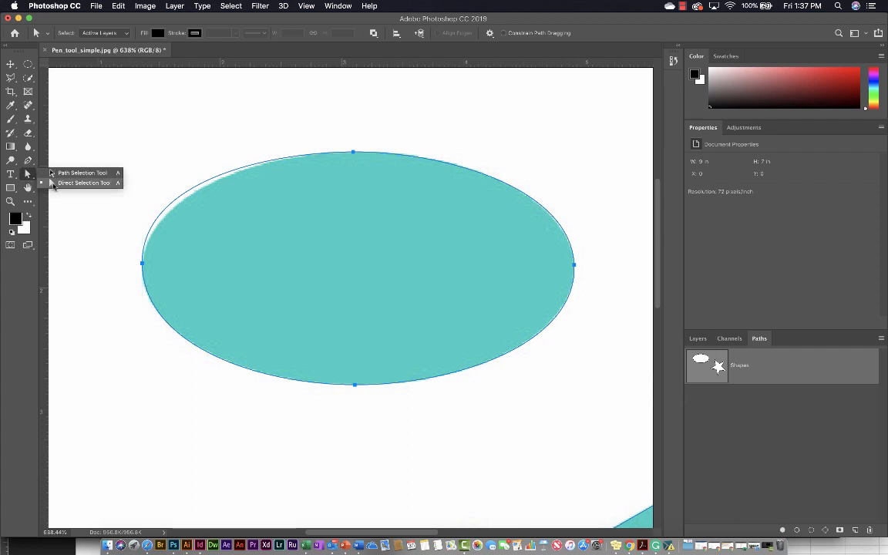
left_click(52, 184)
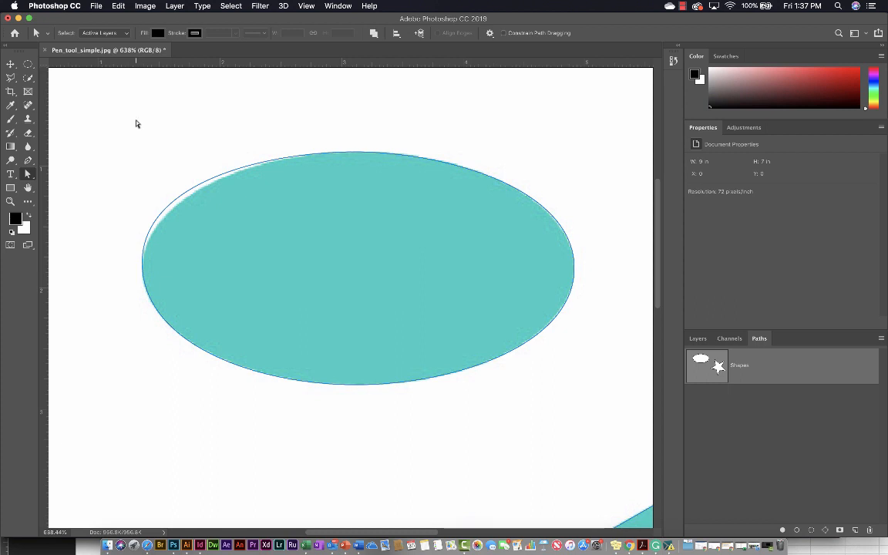
left_click(181, 199)
left_click(465, 168)
left_click(485, 362)
left_click(183, 198)
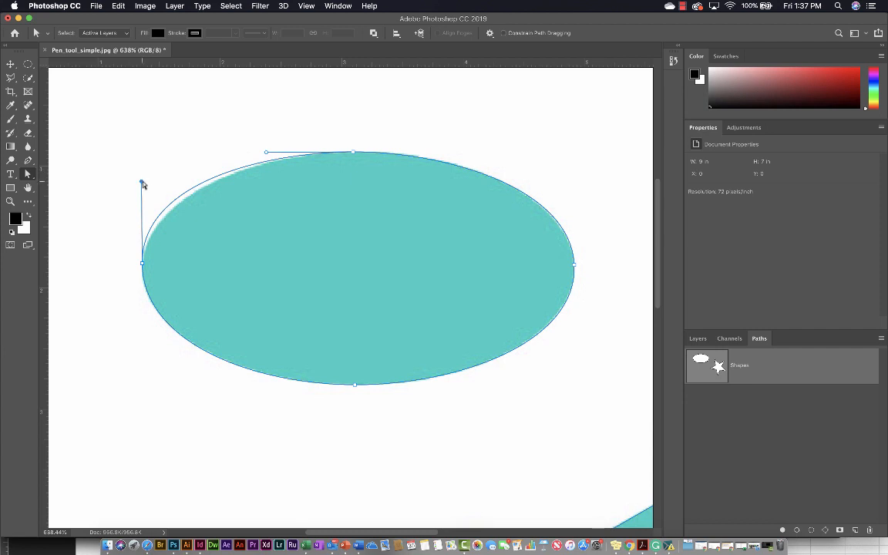
left_click_drag(142, 184, 147, 195)
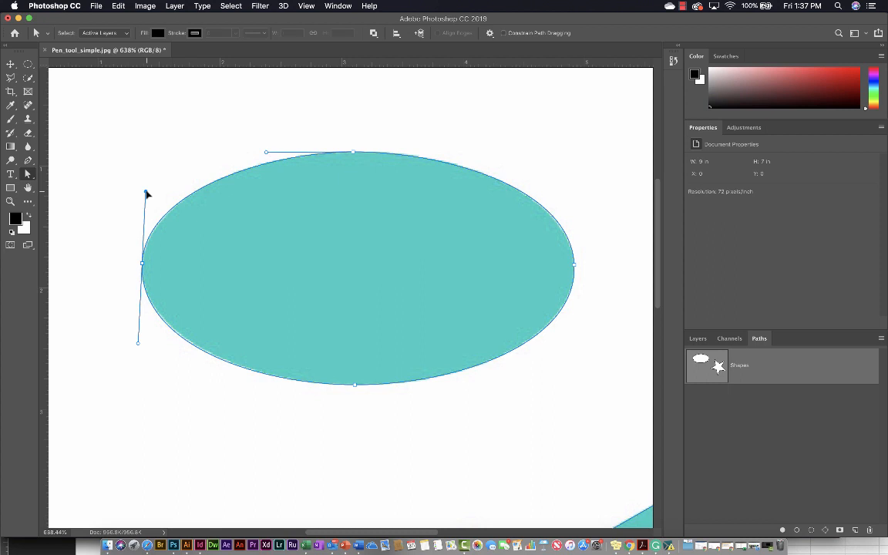
left_click(267, 154)
mouse_move(266, 155)
left_mouse_down()
mouse_move(222, 152)
mouse_move(268, 151)
mouse_move(267, 131)
mouse_move(261, 153)
left_mouse_up()
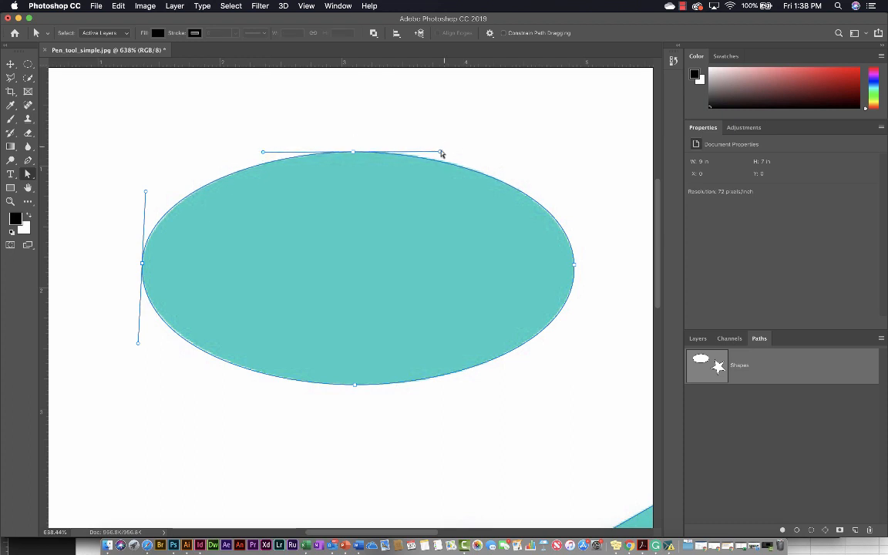
Try swinging the ellipse's topmost anchor handle across to the opposite side, crossing the path, and reselect that anchor to show its handles
left_click_drag(441, 154, 290, 152)
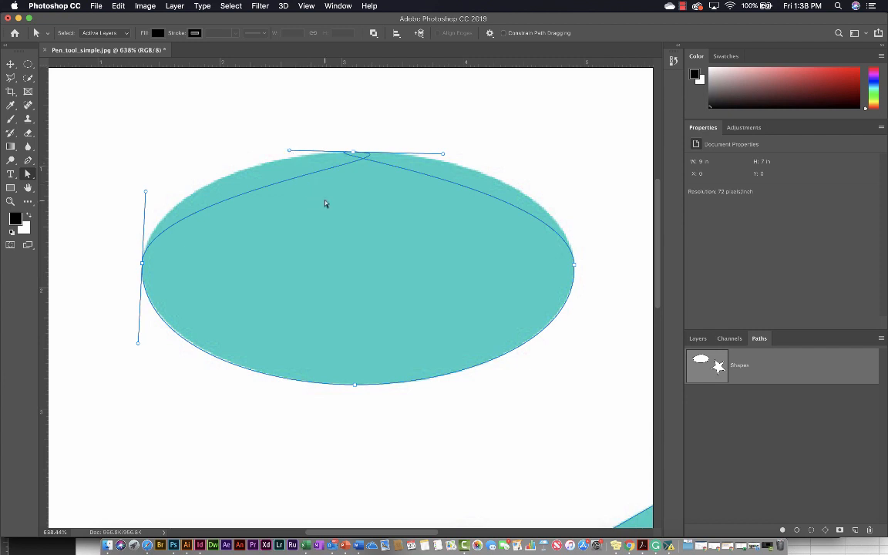
left_click(308, 142)
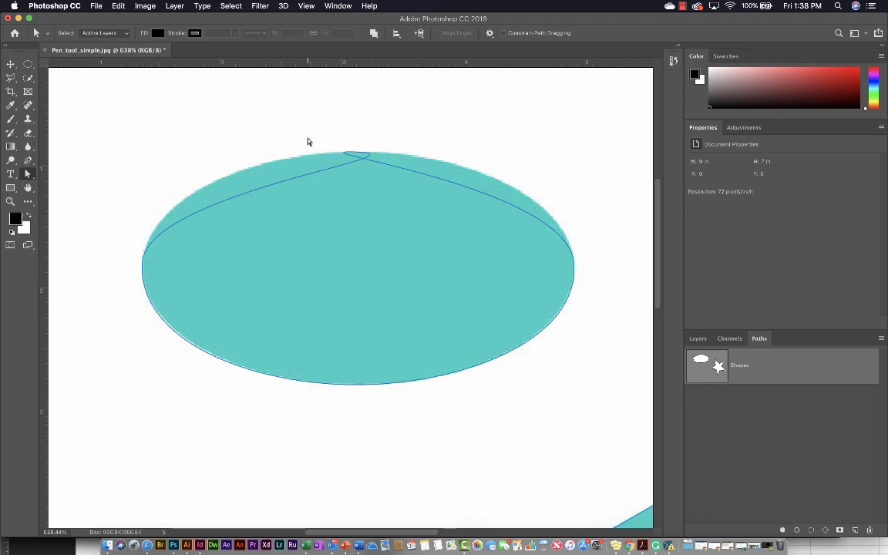
left_click(355, 153)
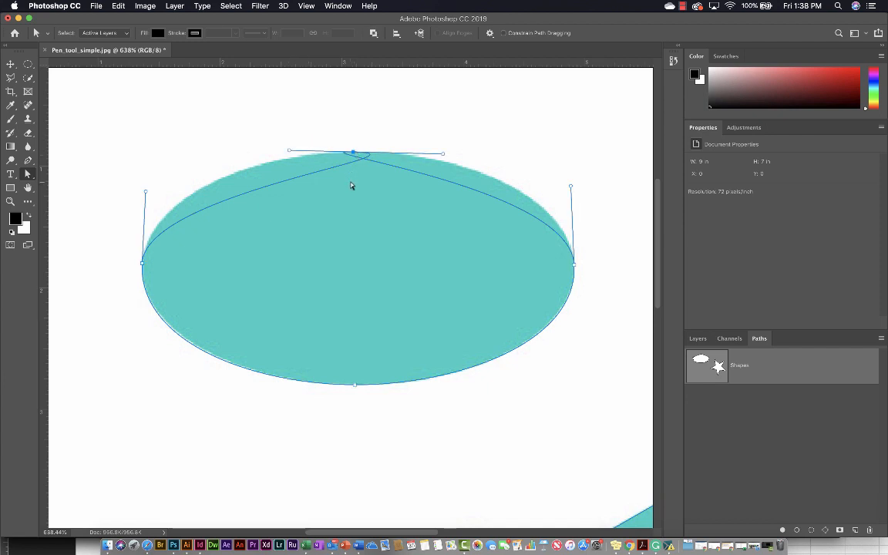
left_click(348, 123)
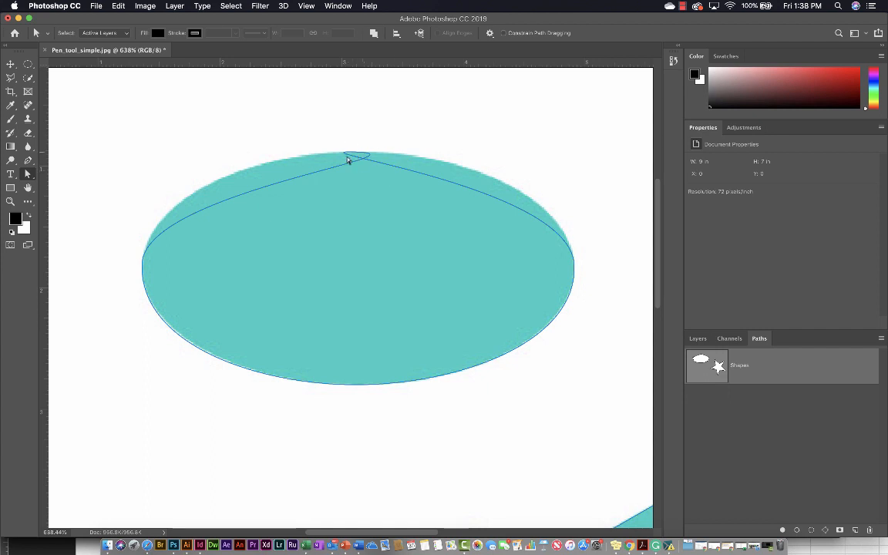
left_click(361, 156)
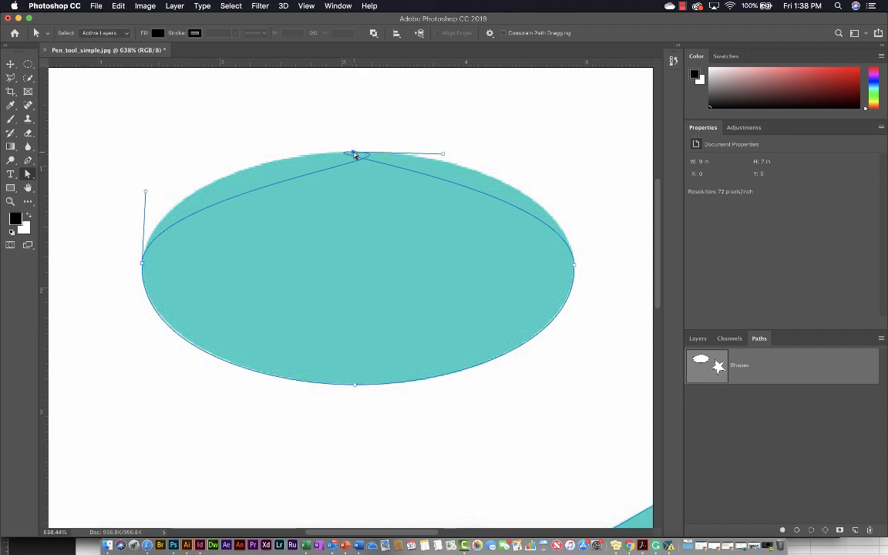
left_click(354, 152)
Swing the topmost anchor's handles back to nearly horizontal and adjust their length so the ellipse path follows the shape, then deselect it
left_click_drag(439, 154, 268, 153)
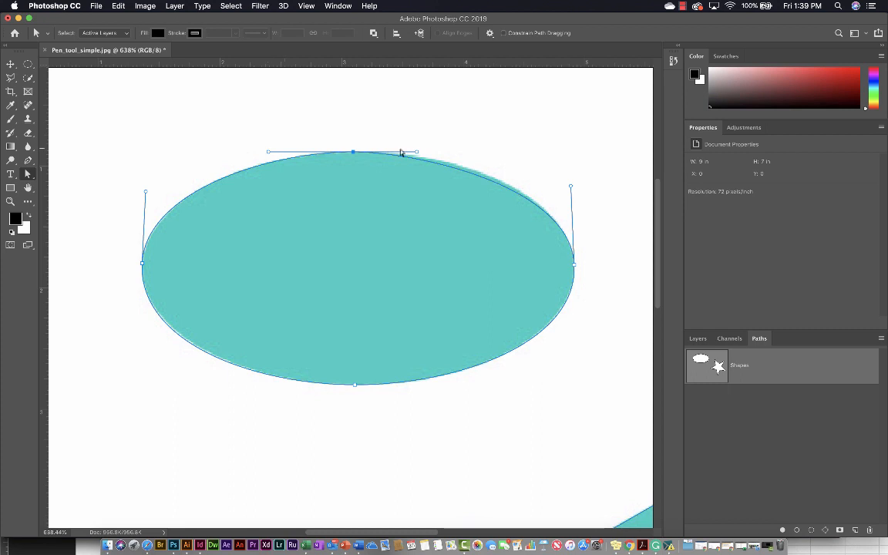
mouse_move(415, 154)
left_mouse_down()
mouse_move(436, 150)
mouse_move(432, 139)
mouse_move(436, 163)
mouse_move(433, 154)
left_mouse_up()
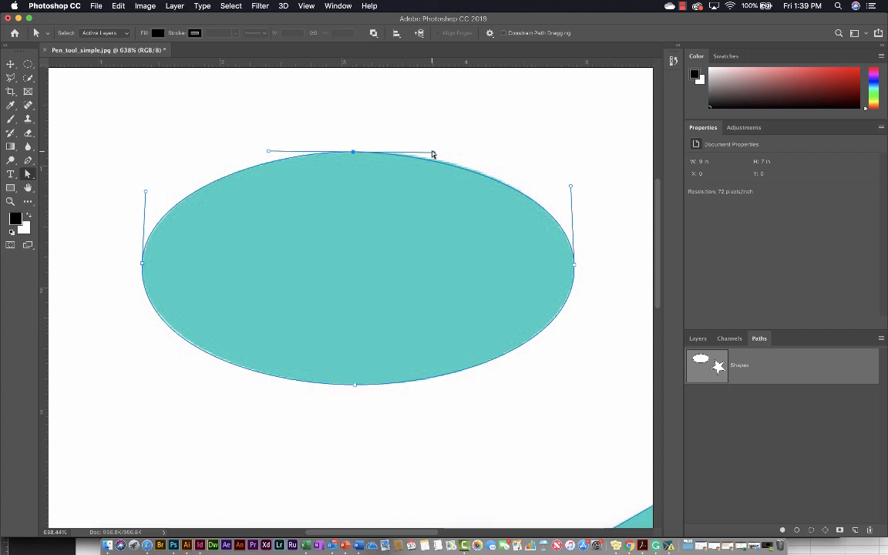
left_click(548, 386)
Start a Pen tool path around the heart with smooth anchors on its upper-right curve and lower-right edge, handles following the outline
scroll(549, 386, "down", 10)
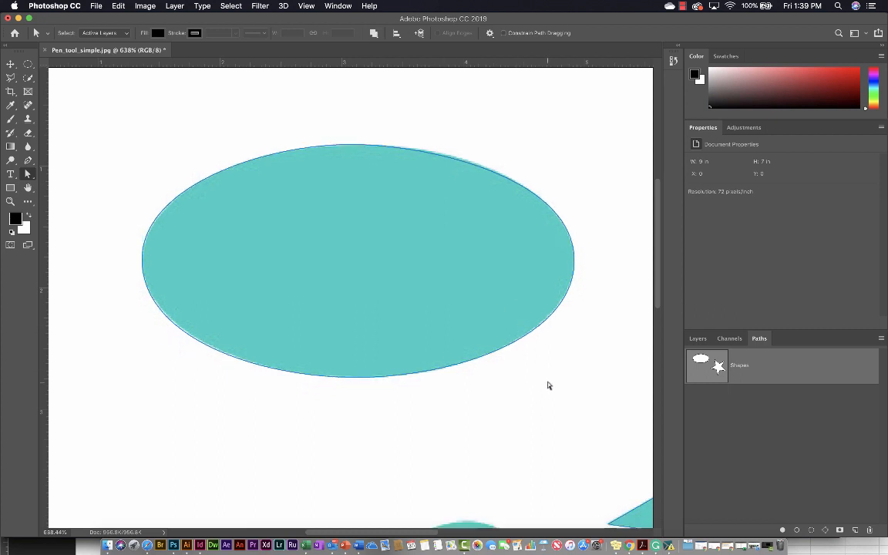
scroll(548, 385, "down", 5)
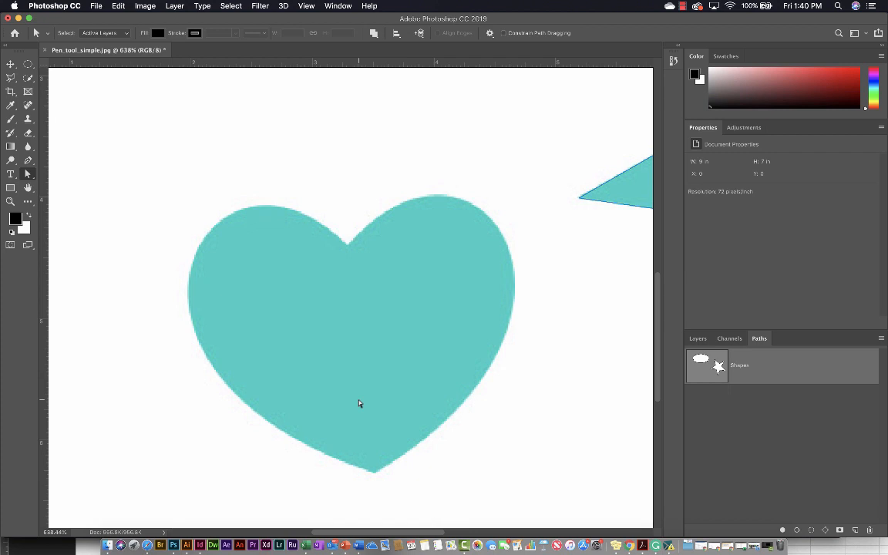
key("p")
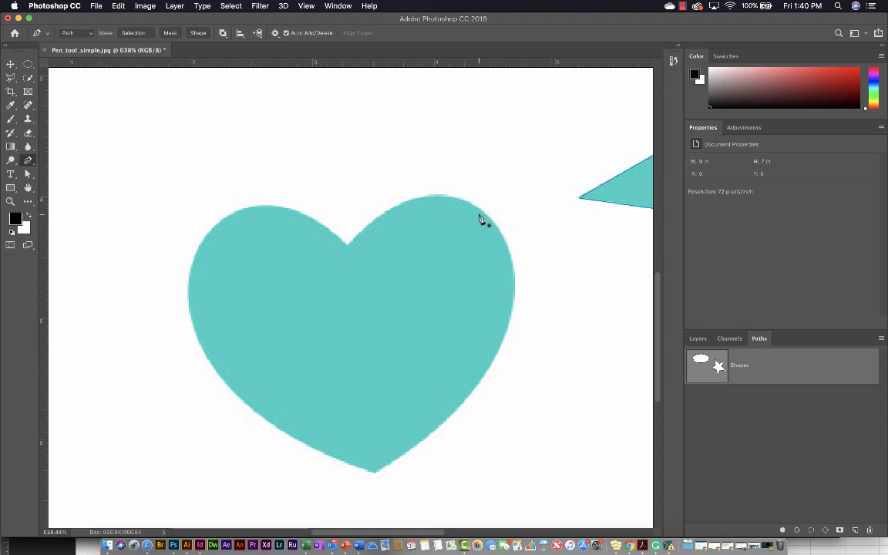
scroll(481, 221, "down", 2)
scroll(481, 221, "right", 2)
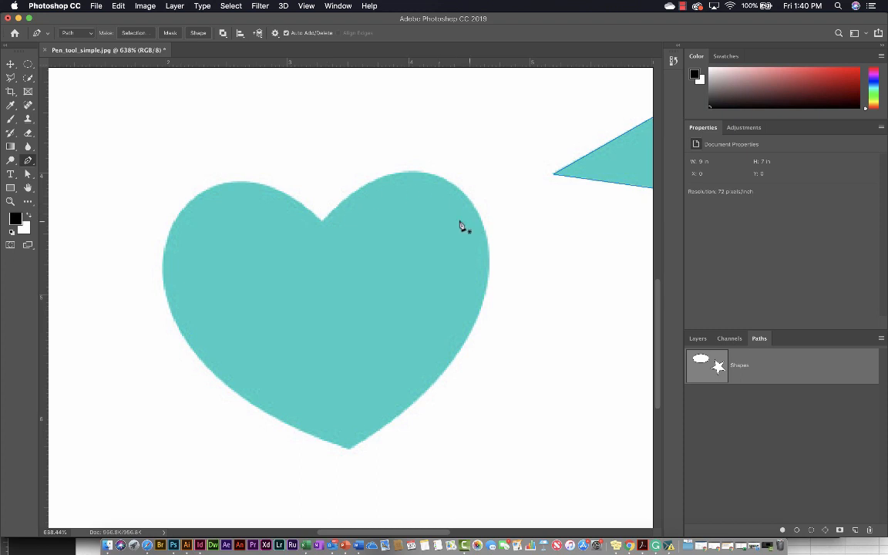
scroll(368, 238, "down", 1)
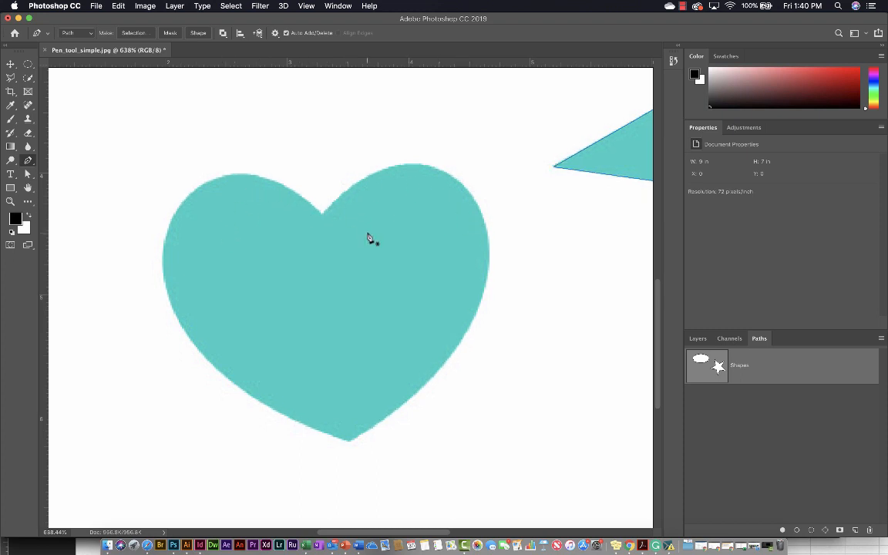
scroll(369, 238, "down", 2)
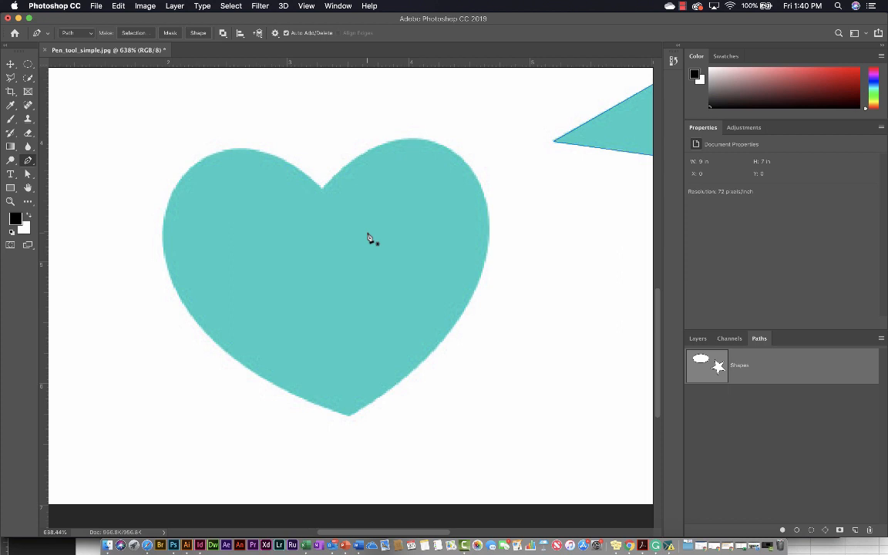
left_click(461, 158)
key("super+z")
left_click_drag(464, 160, 498, 197)
left_click_drag(463, 312, 432, 355)
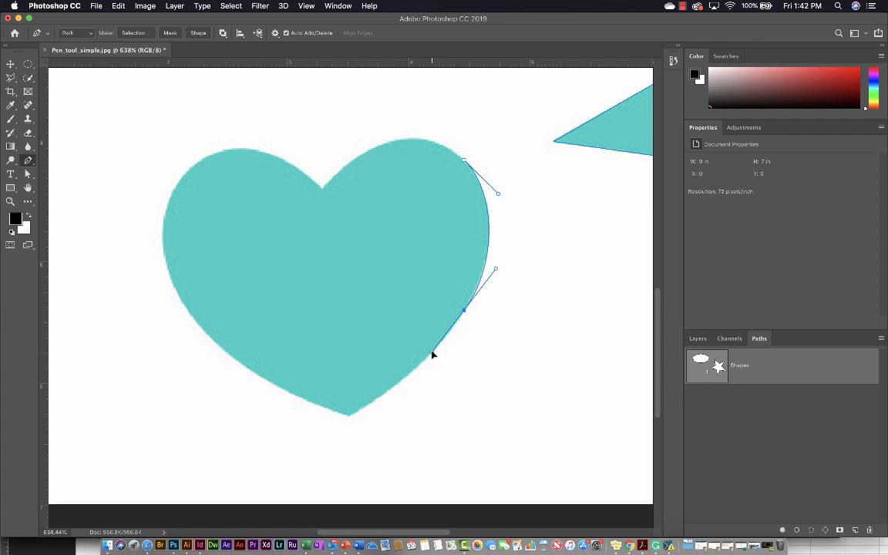
left_click_drag(432, 355, 432, 353)
Continue the path through the heart's bottom tip with a broken handle along the lower-left edge, adding smooth lower-left and upper-left anchors
left_click_drag(348, 417, 292, 448)
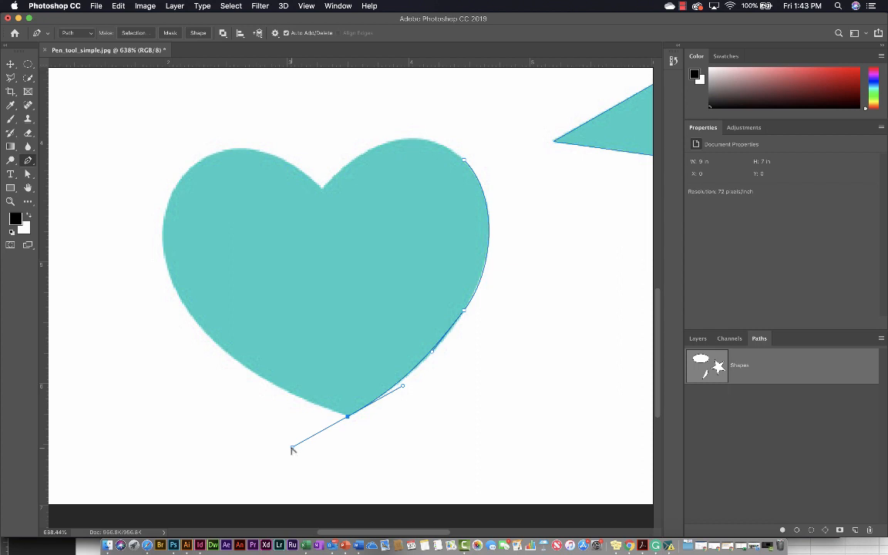
left_click_drag(292, 450, 265, 389)
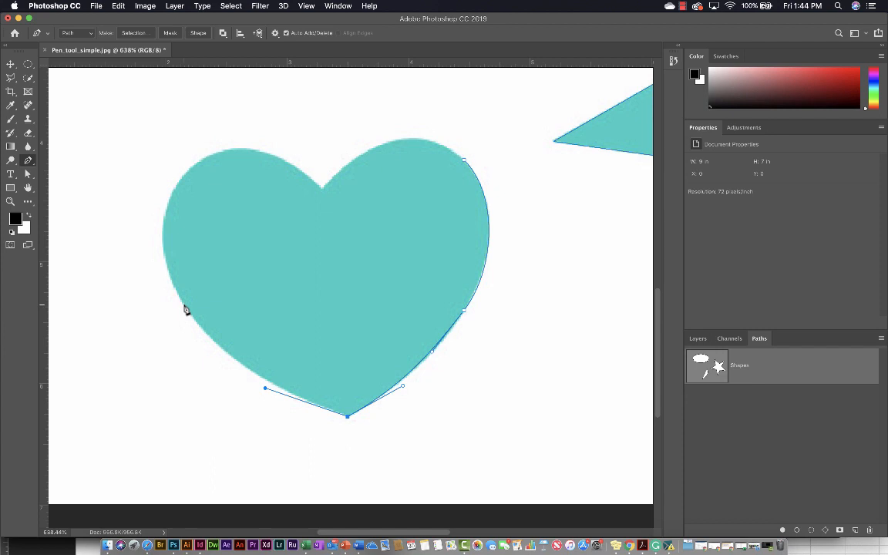
left_click_drag(184, 304, 162, 265)
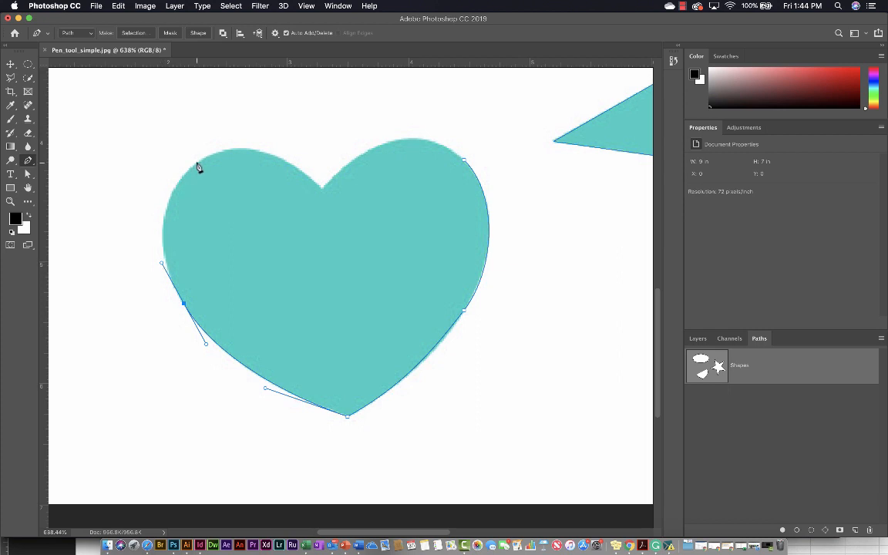
left_click_drag(198, 161, 245, 125)
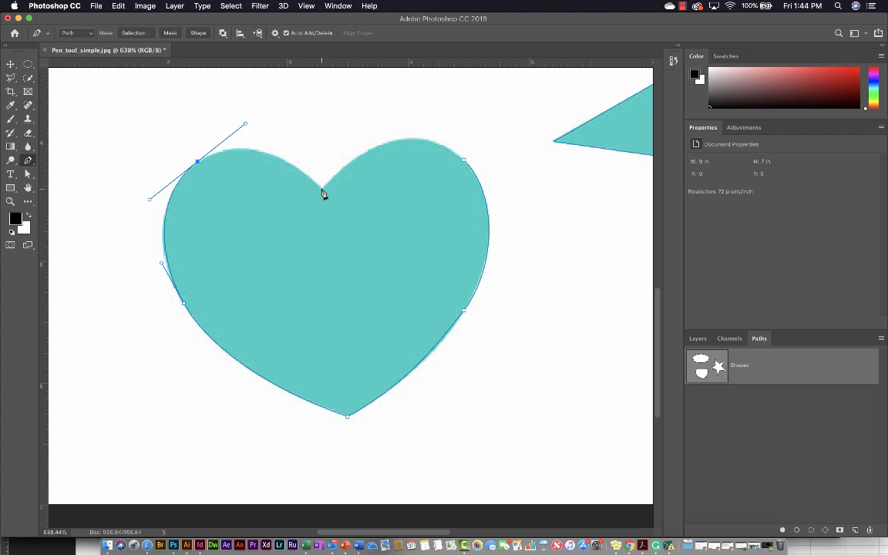
Add an anchor at the heart's notch with its handle redirected toward the right lobe, and close the path smoothly at the starting anchor
left_click_drag(323, 193, 336, 208)
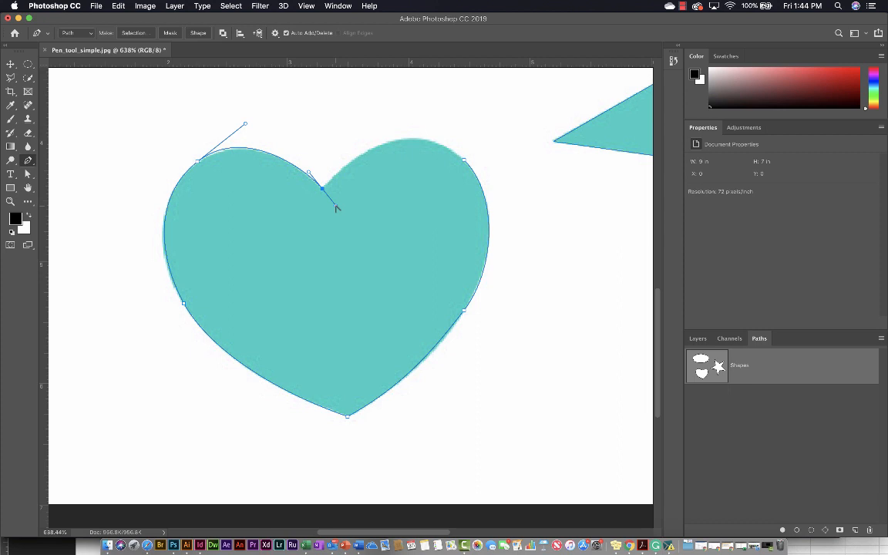
left_click_drag(336, 206, 336, 171)
left_click(465, 163)
left_click_drag(465, 164, 528, 217)
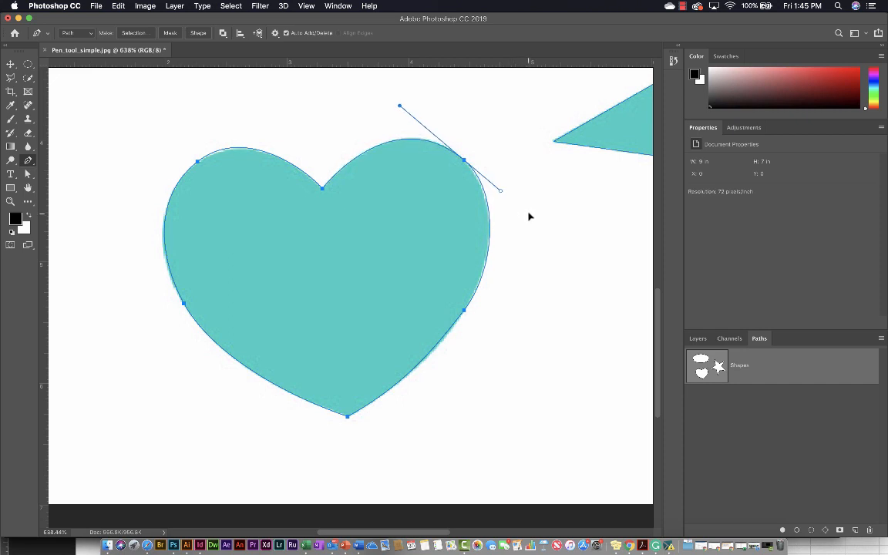
left_click(531, 218, "ctrl")
Use the Direct Selection tool to reposition the heart's upper-left anchor and angle its handles to fit the left lobe
key("a")
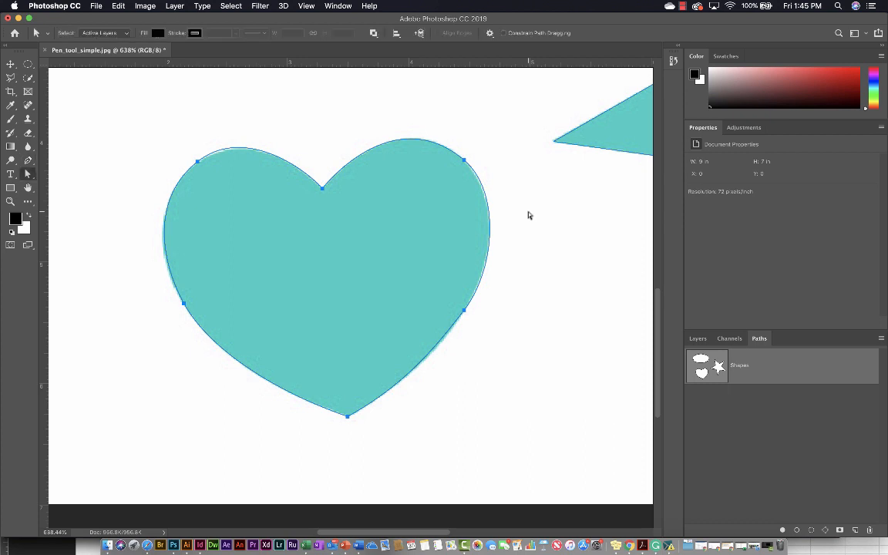
left_click(192, 145)
left_click(223, 153)
left_click(198, 164)
left_click_drag(244, 125, 250, 126)
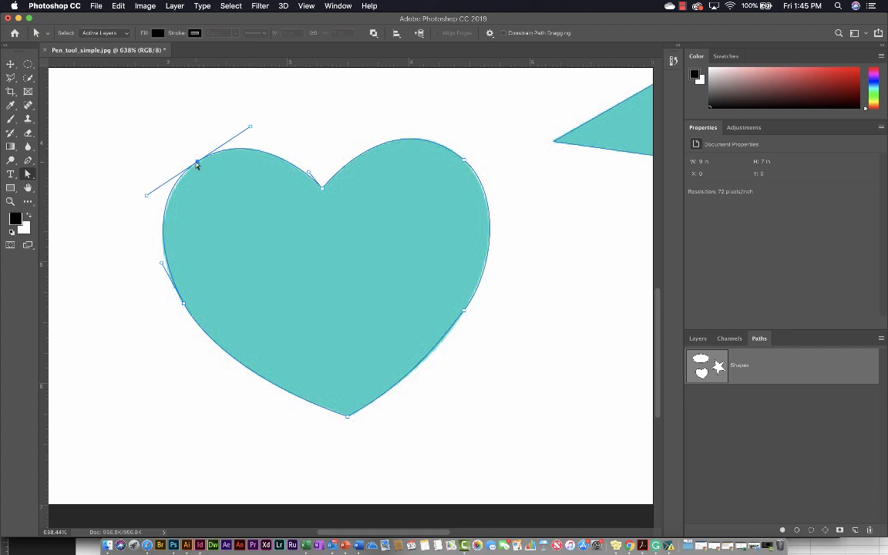
key("Up")
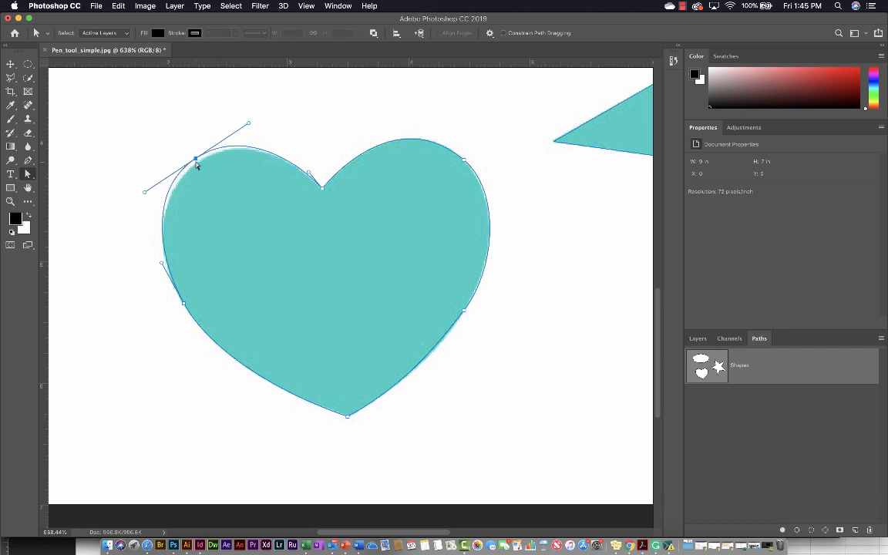
key("Down")
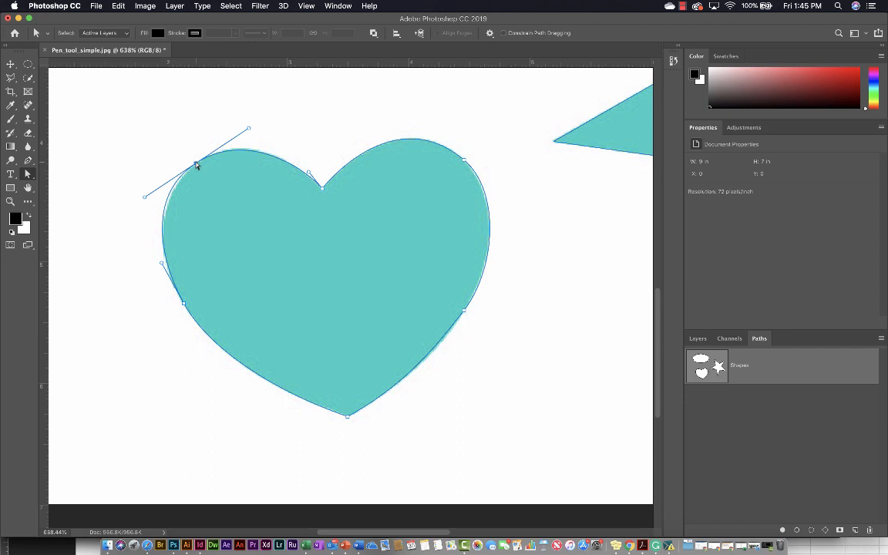
mouse_move(146, 198)
left_mouse_down()
mouse_move(156, 196)
mouse_move(147, 203)
left_mouse_up()
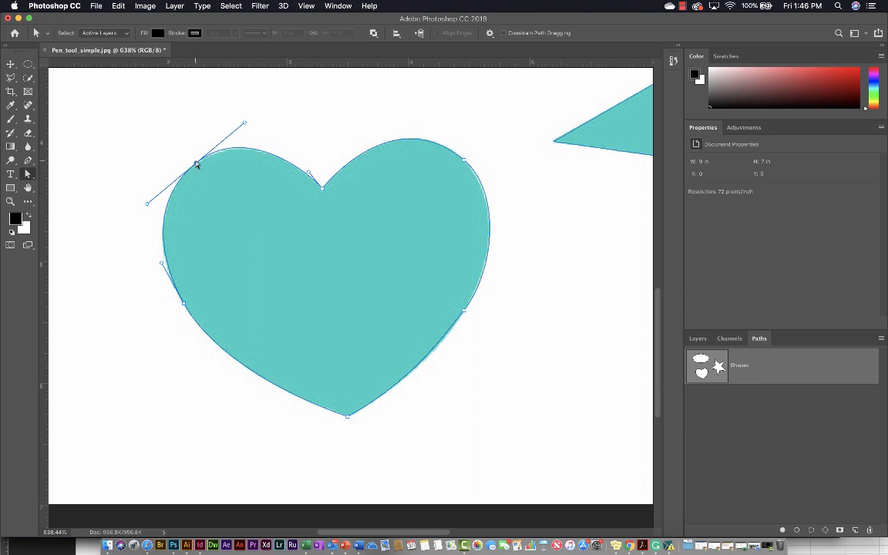
mouse_move(195, 163)
left_mouse_down()
mouse_move(202, 159)
mouse_move(195, 166)
left_mouse_up()
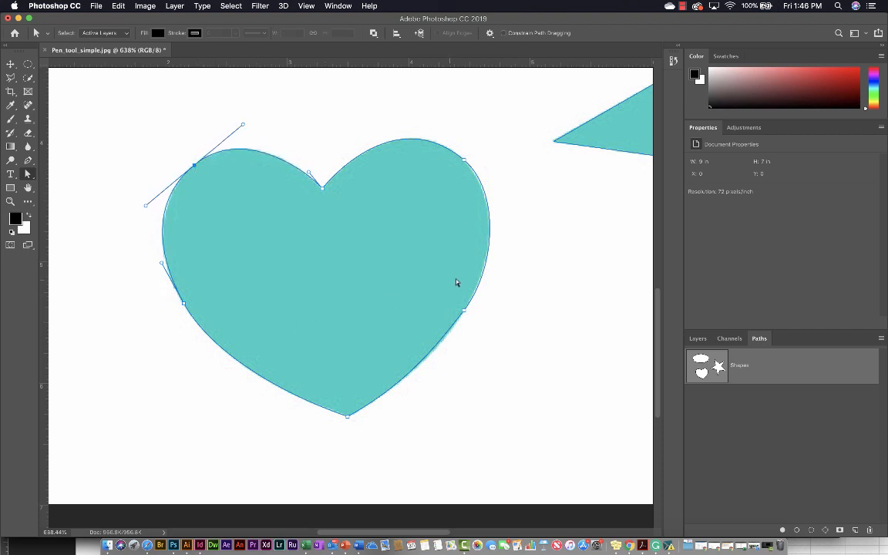
Fine-tune the direction handles of the heart's upper-right anchor and notch anchor to match the lobe edges, then deselect the path
left_click(466, 164)
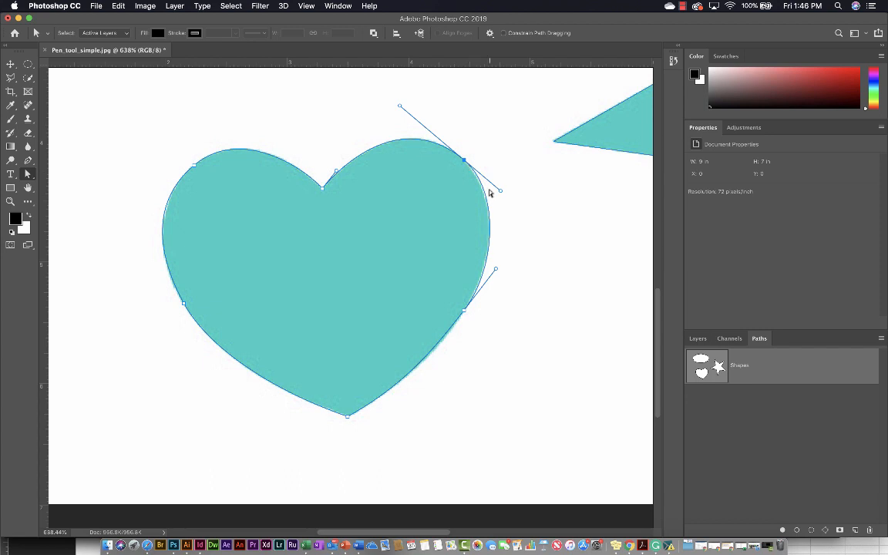
mouse_move(500, 191)
left_mouse_down()
mouse_move(511, 202)
mouse_move(498, 190)
left_mouse_up()
mouse_move(398, 108)
left_mouse_down()
mouse_move(395, 115)
mouse_move(397, 107)
left_mouse_up()
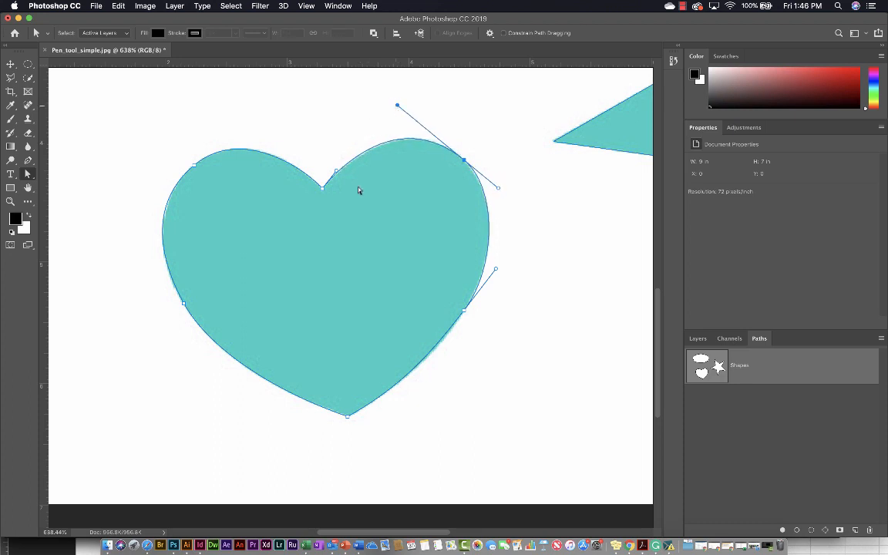
left_click(323, 192)
mouse_move(336, 173)
left_mouse_down()
mouse_move(309, 174)
mouse_move(334, 171)
left_mouse_up()
mouse_move(328, 168)
left_mouse_down()
mouse_move(303, 164)
mouse_move(304, 172)
mouse_move(340, 167)
left_mouse_up()
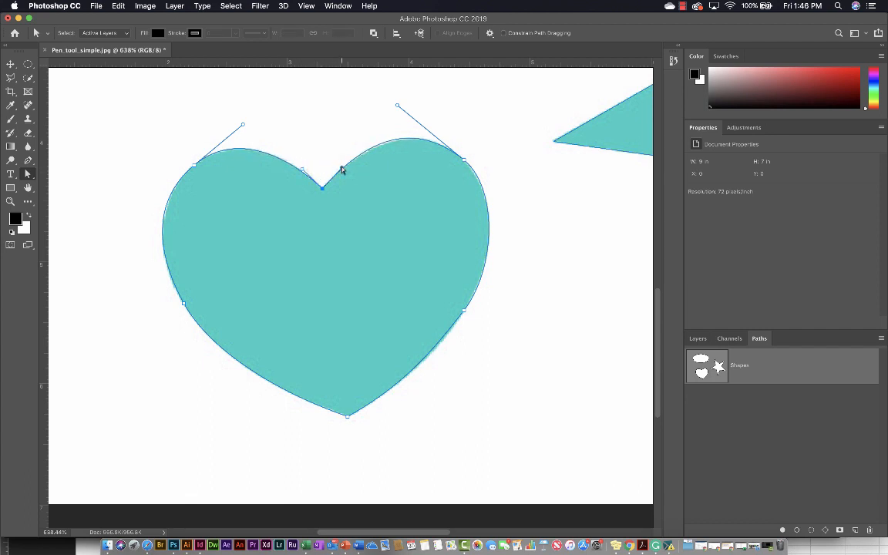
left_click(395, 448)
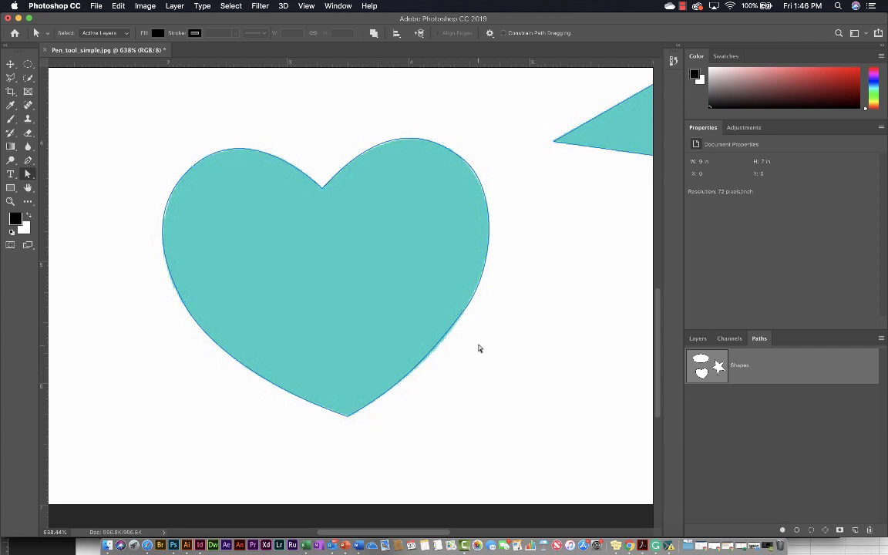
With the whole image in view, select the entire star path using the Path Selection tool and show the document's layers
scroll(478, 348, "up", 5)
scroll(478, 349, "up", 5)
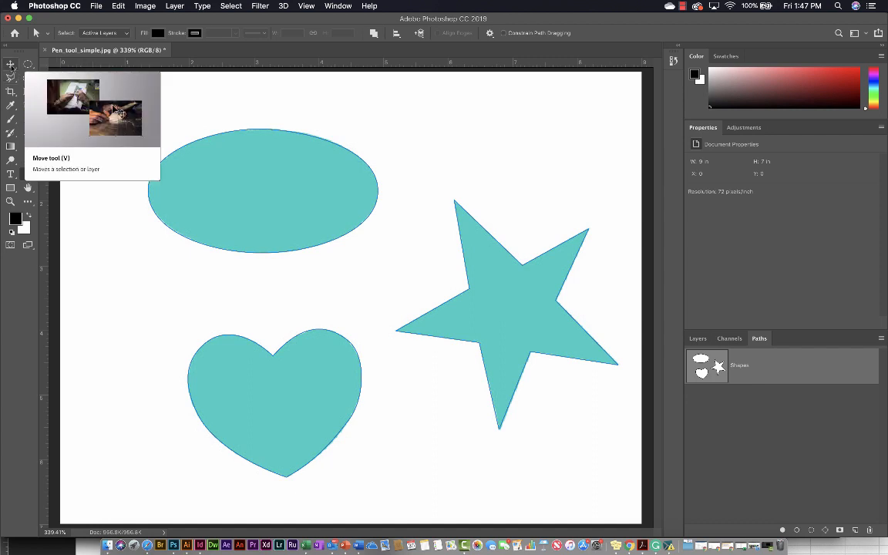
left_click(11, 65)
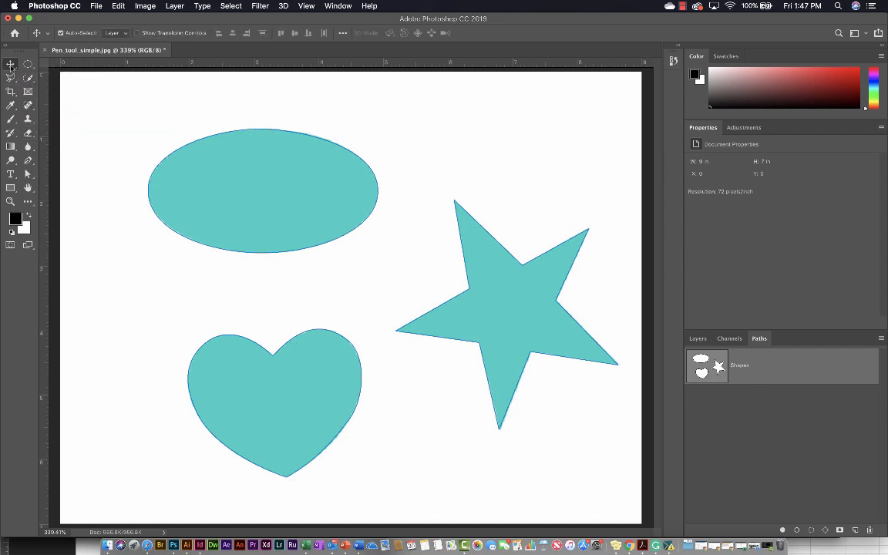
left_click(29, 175)
left_click(50, 174)
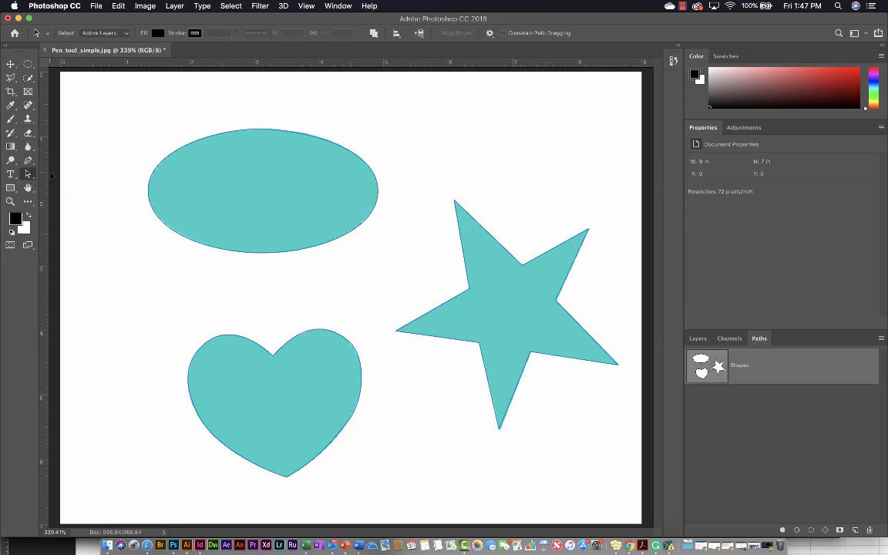
left_click(459, 297)
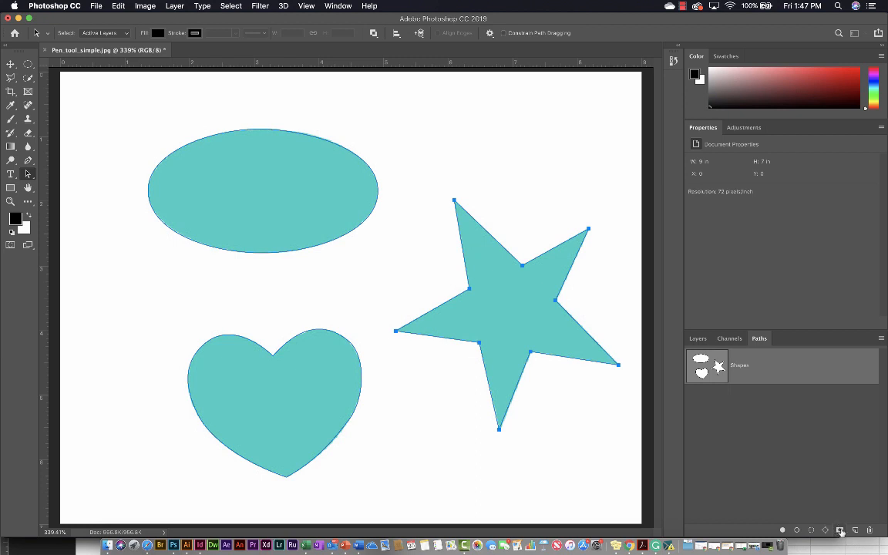
left_click(698, 339)
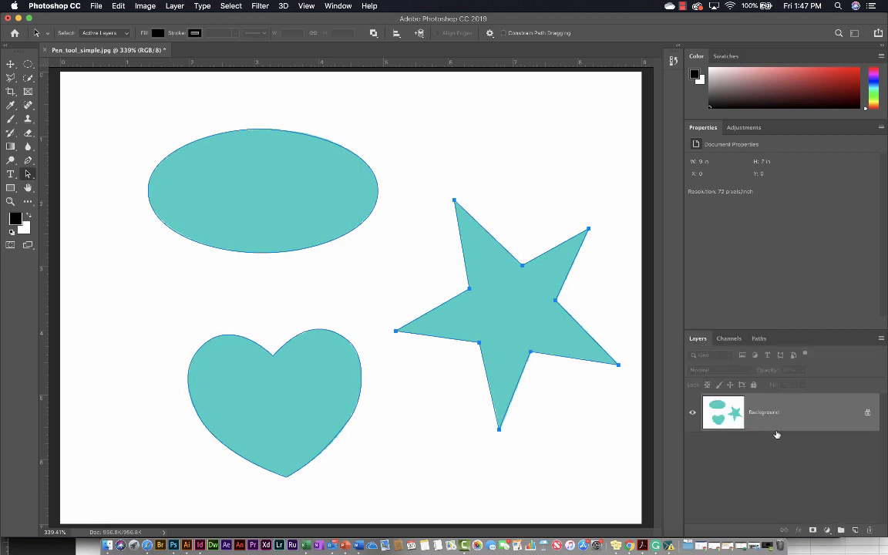
Load the selected star path as a selection and return to the Background layer
left_click(760, 339)
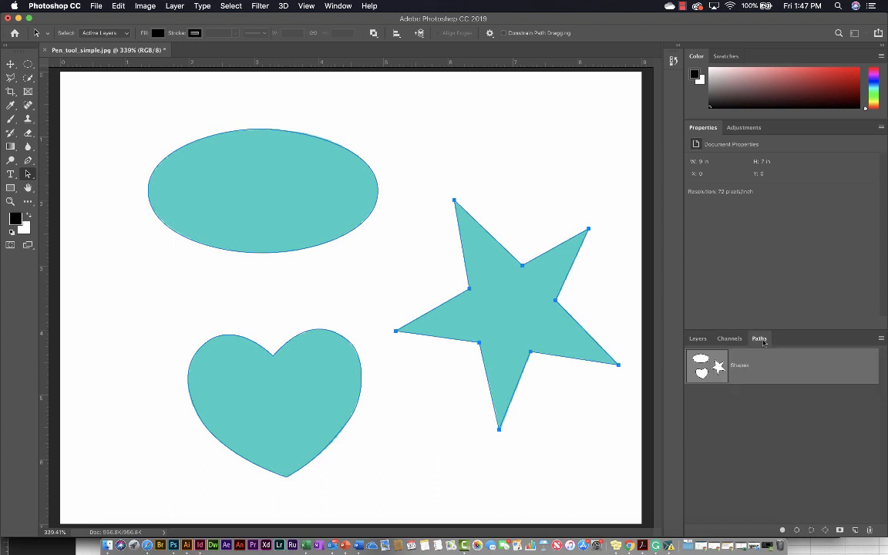
left_click(698, 338)
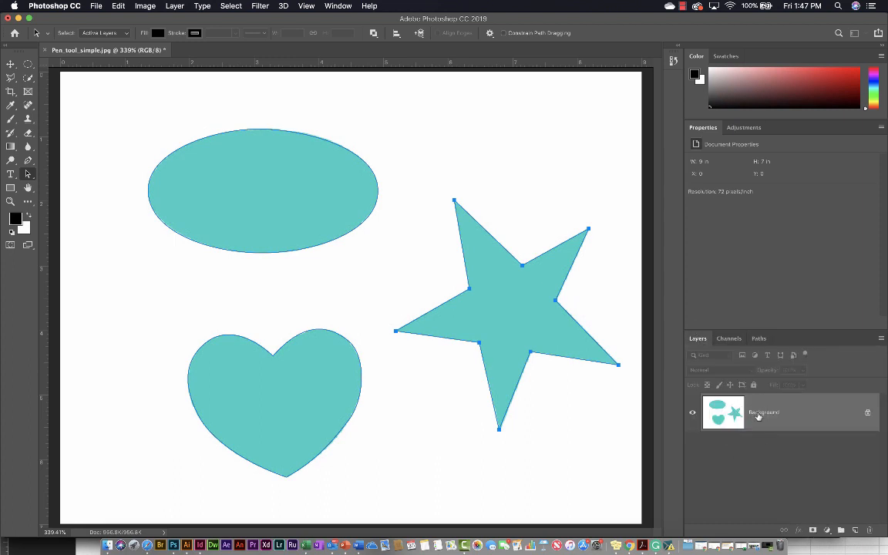
left_click(760, 339)
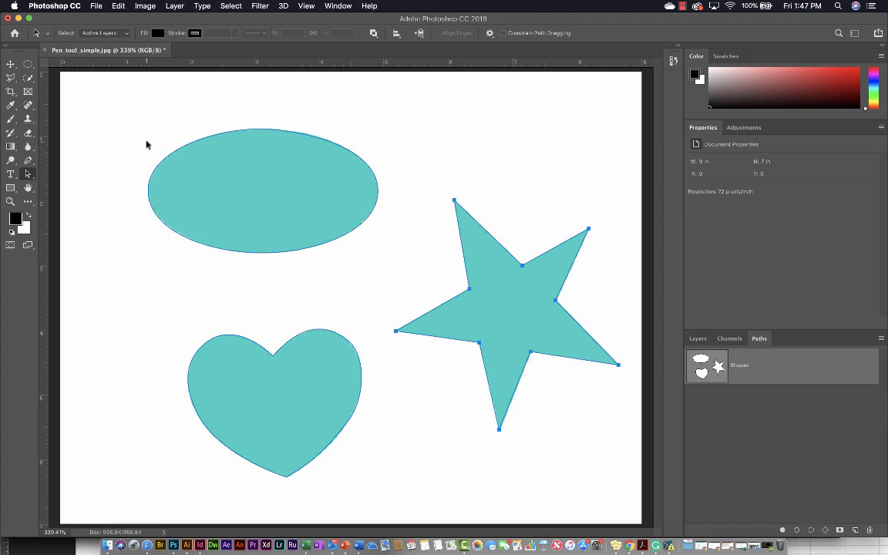
left_click_drag(28, 175, 37, 158)
left_click(810, 532)
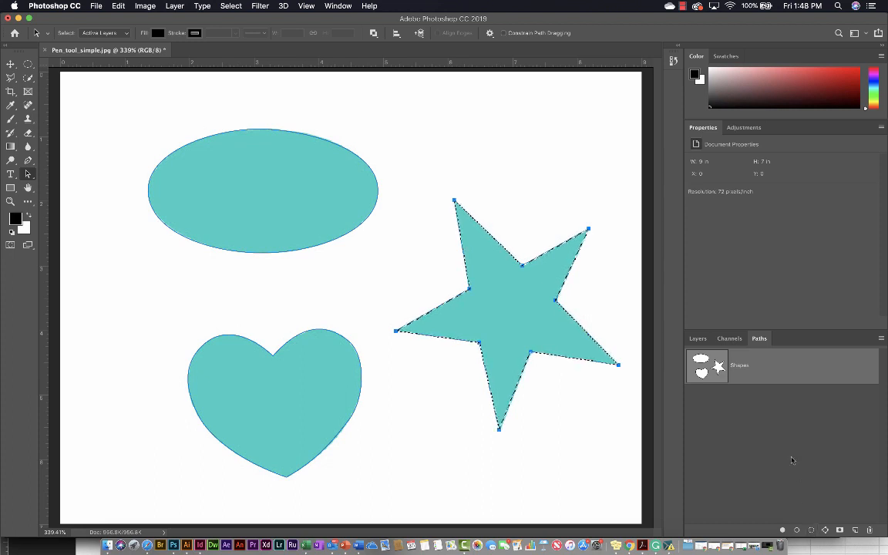
left_click(697, 338)
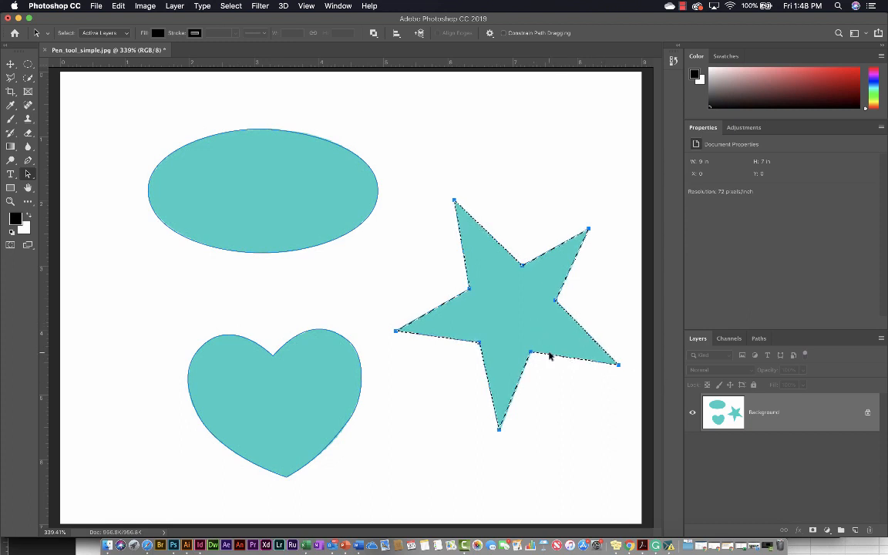
mouse_move(536, 351)
left_mouse_down()
mouse_move(523, 348)
mouse_move(535, 351)
left_mouse_up()
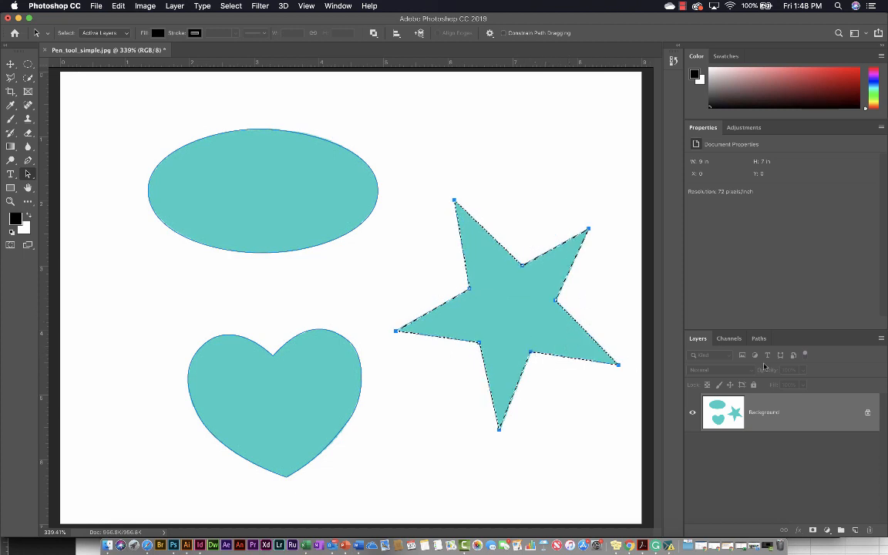
left_click(760, 339)
left_click(698, 338)
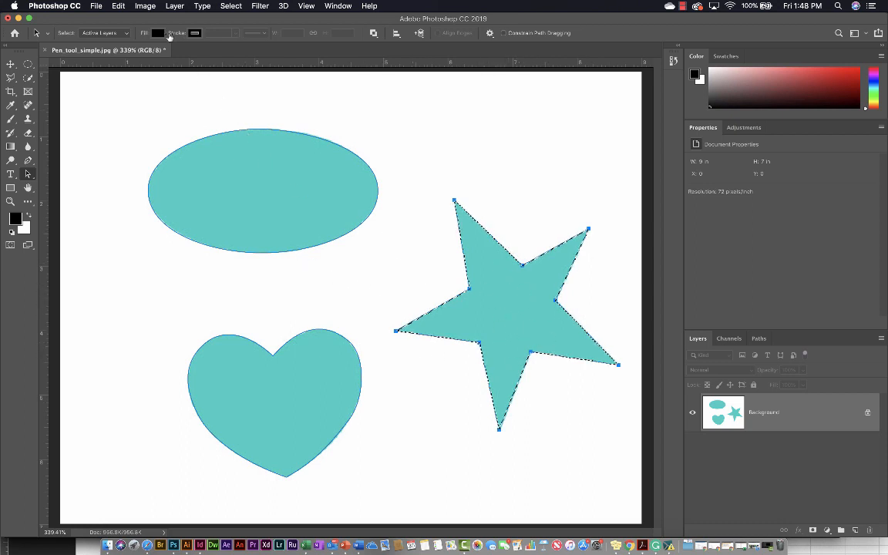
Using the Brush with magenta #ed11d1 at 39% opacity, paint across the centre and right side of the large star
key("b")
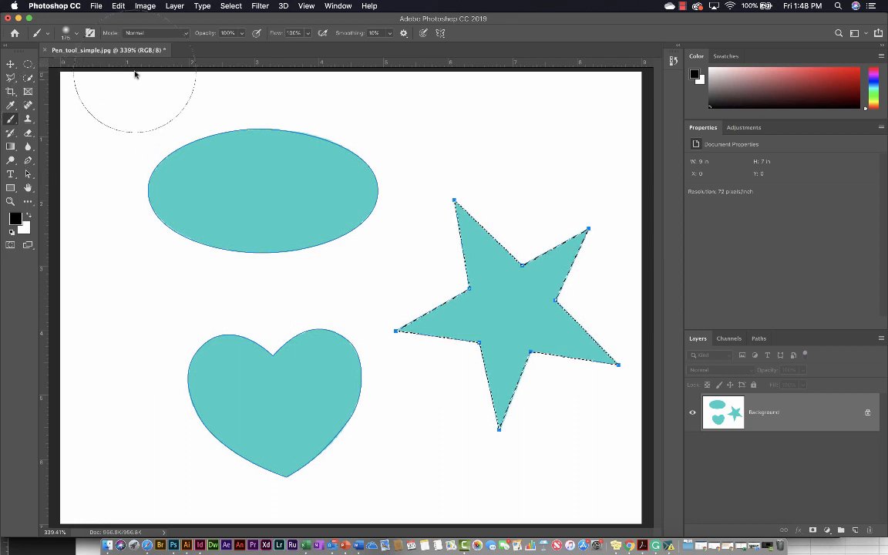
left_click(16, 218)
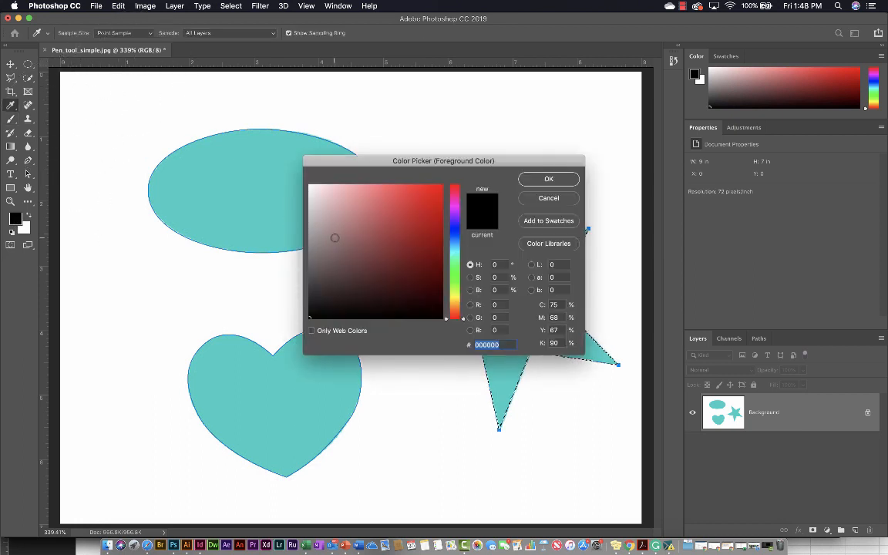
left_click(453, 205)
left_click(416, 199)
left_click(549, 178)
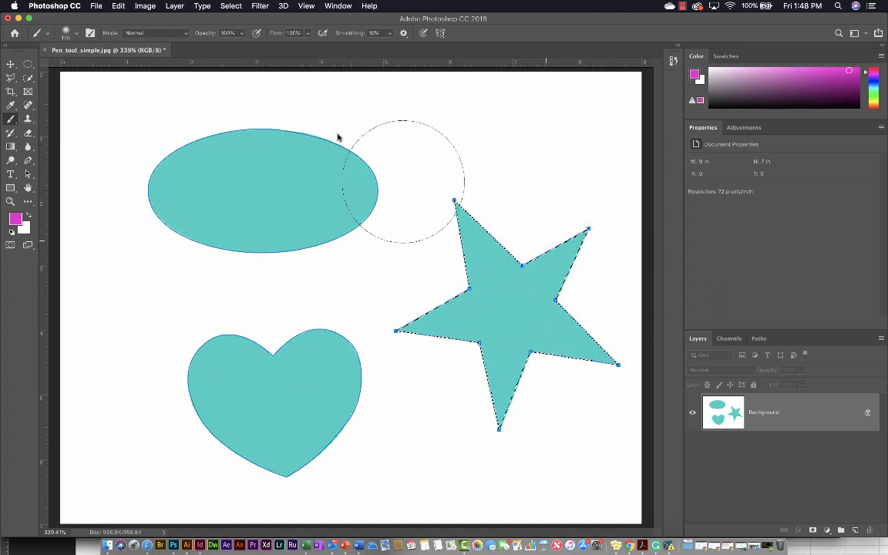
left_click(241, 34)
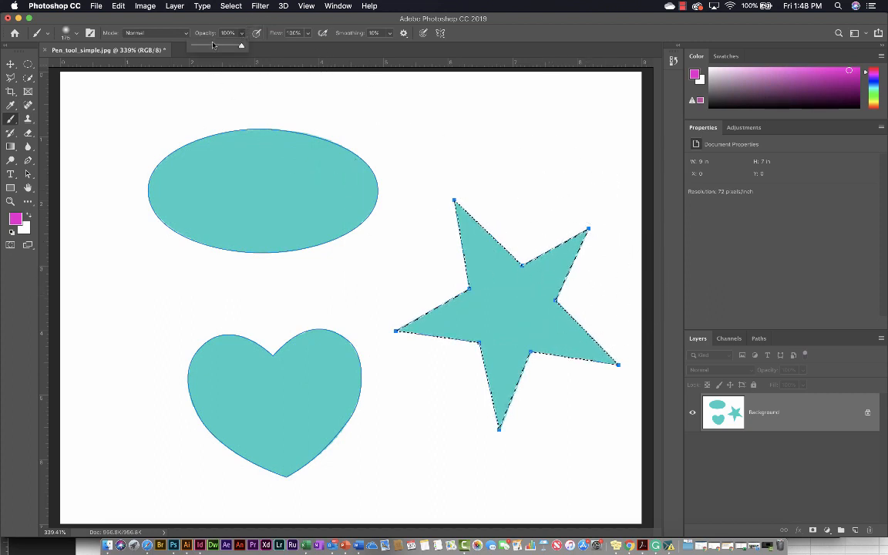
left_click(212, 45)
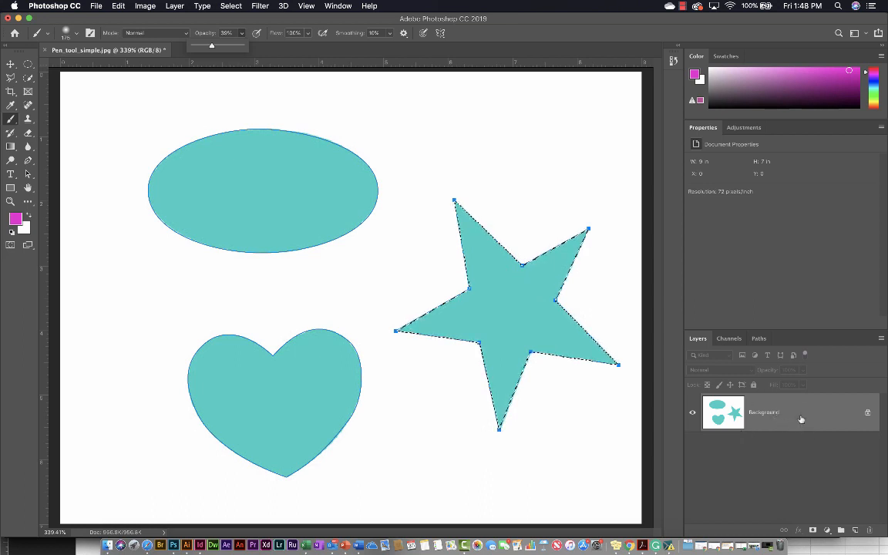
mouse_move(609, 357)
left_mouse_down()
mouse_move(569, 305)
mouse_move(553, 259)
mouse_move(538, 275)
left_mouse_up()
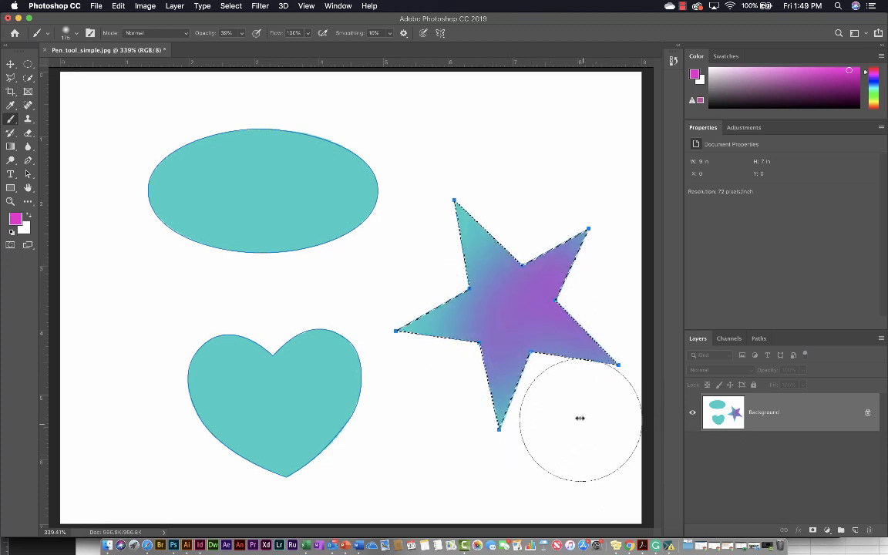
Change the foreground colour to yellow #ede511, brush it over the large star's left and lower points, and remove the selection
left_click(15, 220)
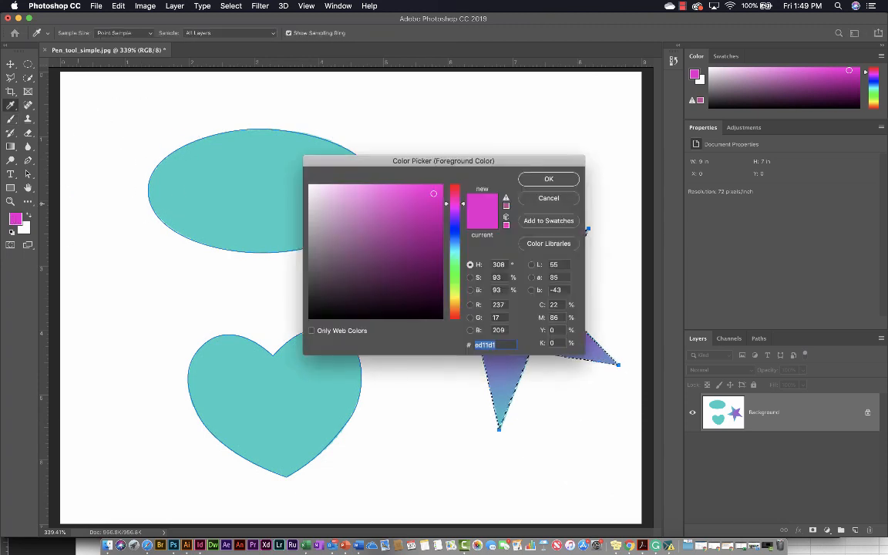
left_click(453, 297)
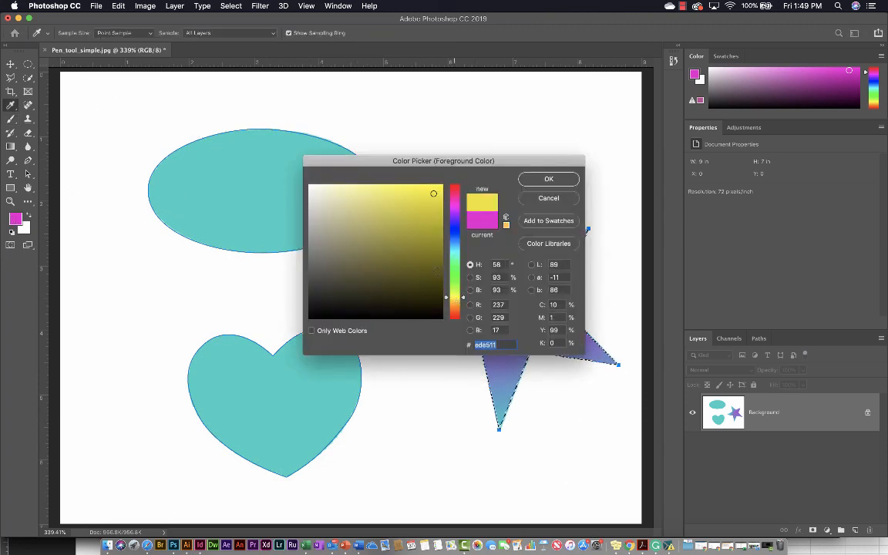
left_click(549, 181)
mouse_move(487, 377)
left_mouse_down()
mouse_move(492, 386)
mouse_move(598, 416)
left_mouse_up()
mouse_move(586, 360)
left_mouse_down()
mouse_move(581, 269)
mouse_move(476, 221)
mouse_move(476, 247)
left_mouse_up()
left_click_drag(444, 418, 437, 316)
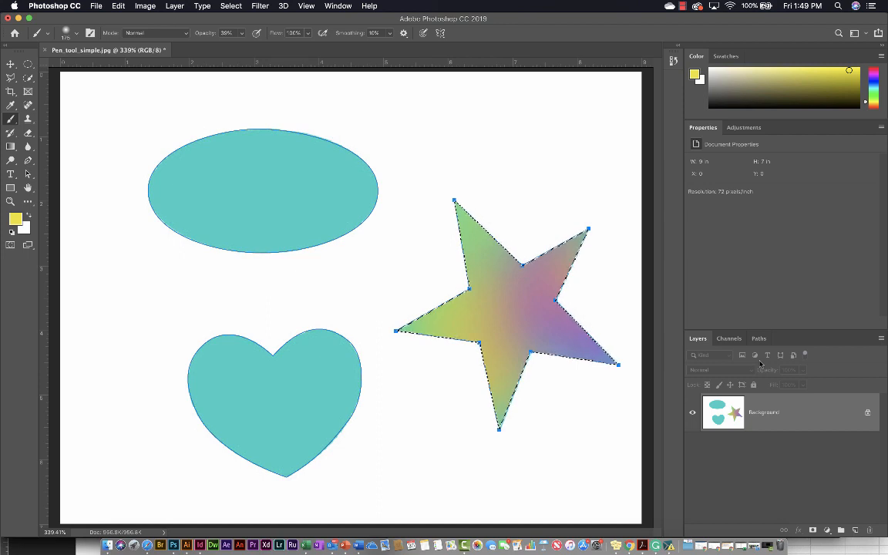
left_click(232, 5)
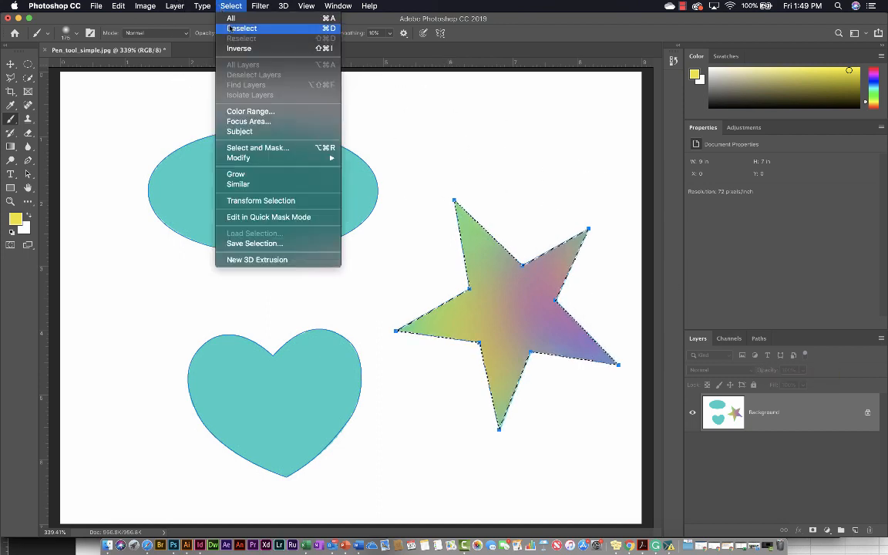
left_click(230, 29)
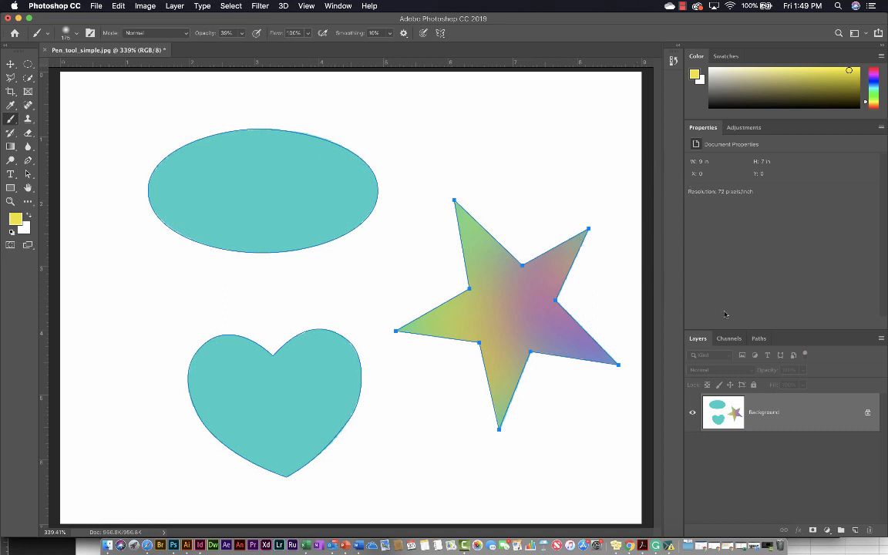
Duplicate the star path, scale the copy to 45.23%, rotate it 66.59°, and place it above the large star
left_click(759, 338)
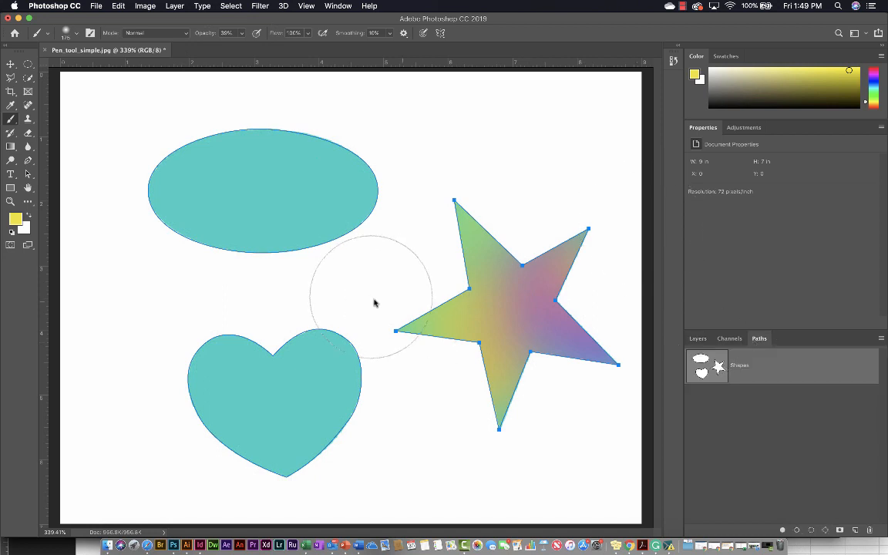
left_click(27, 174)
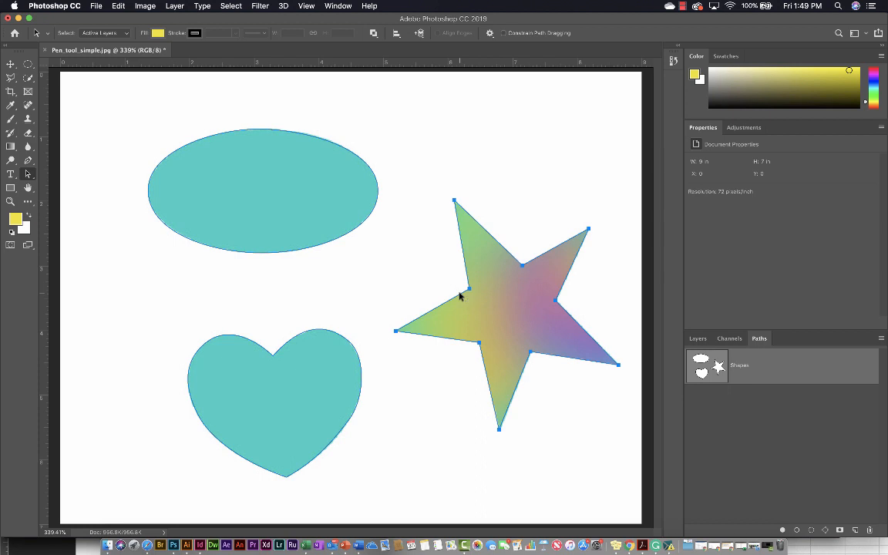
left_click_drag(460, 296, 288, 344)
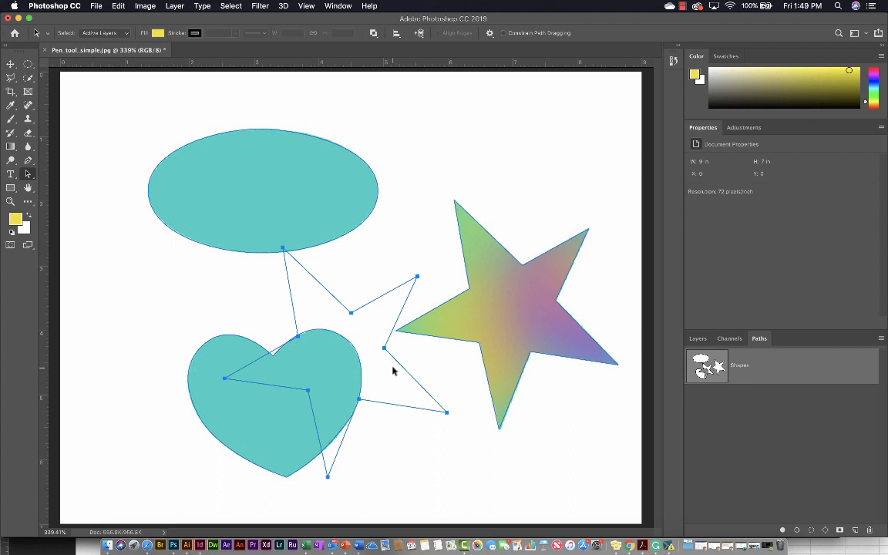
key("super+t")
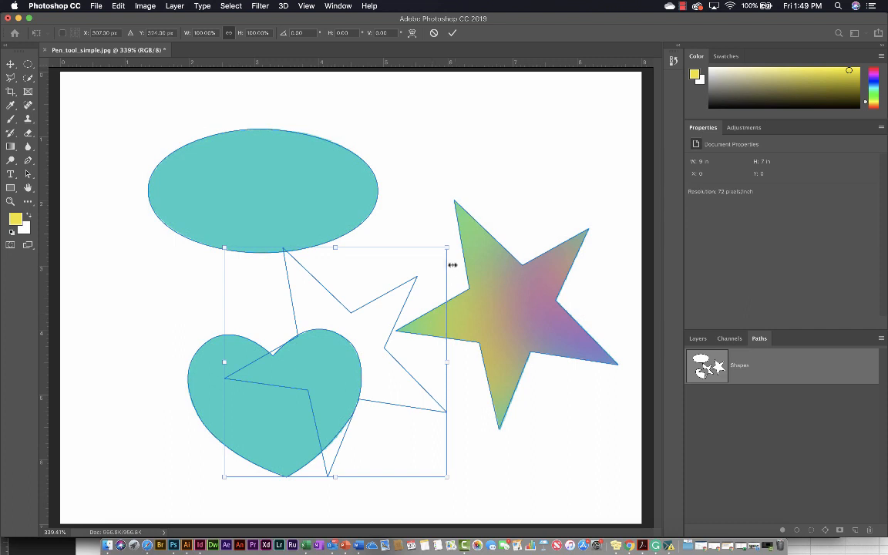
left_click_drag(449, 247, 555, 142)
left_click_drag(580, 107, 598, 194)
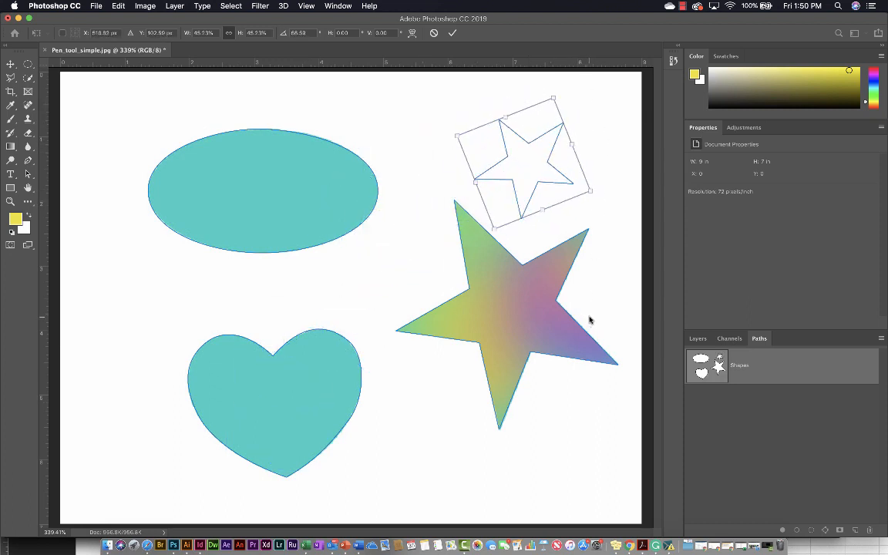
key("Return")
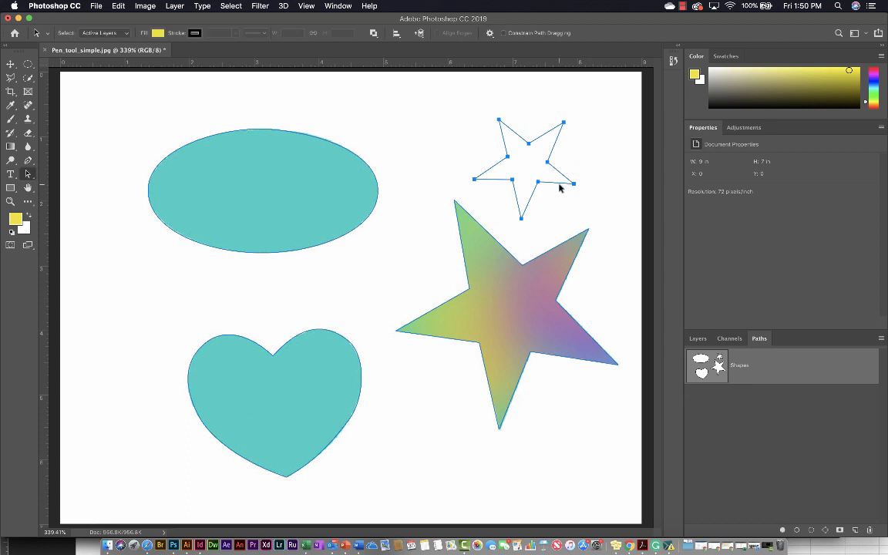
Duplicate the small star path to the space beside the heart, enlarging the copy to 110.88% and rotating it about 70°
left_click_drag(558, 185, 458, 434)
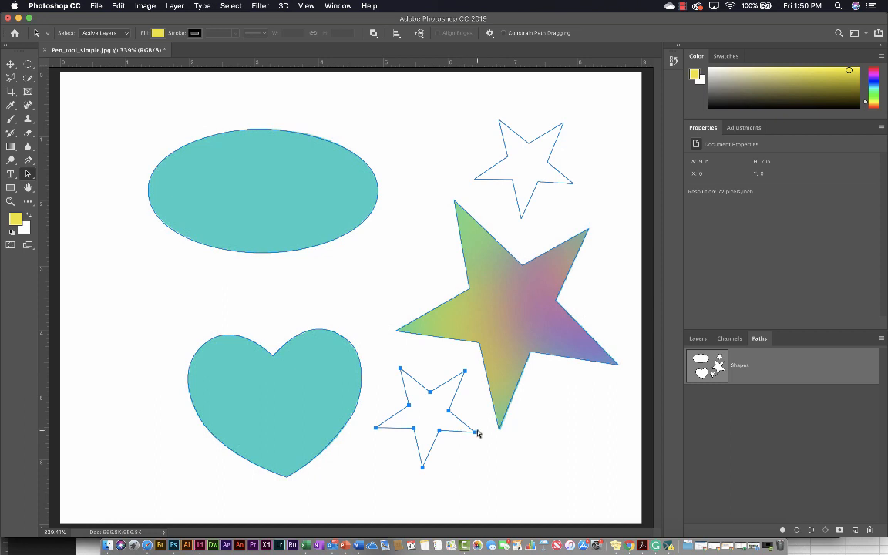
key("super+t")
left_click_drag(472, 468, 404, 505)
key("super+z")
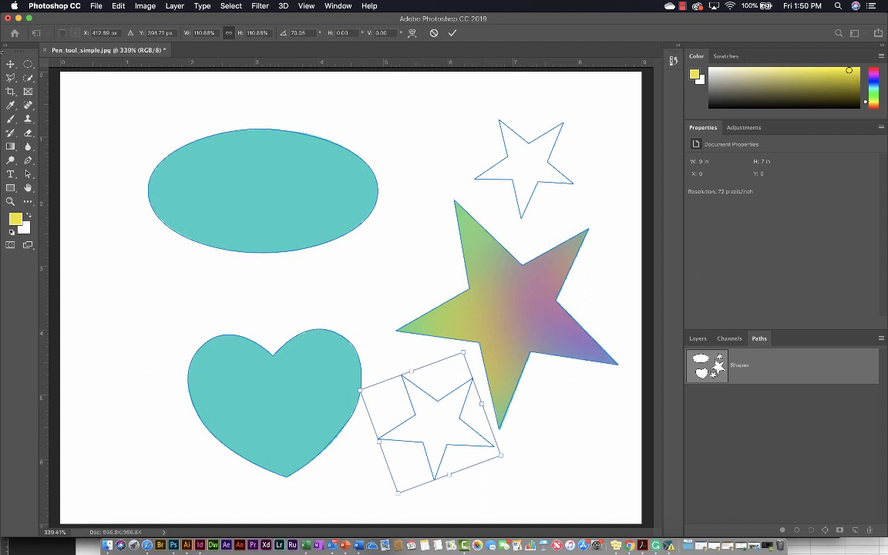
key("Escape")
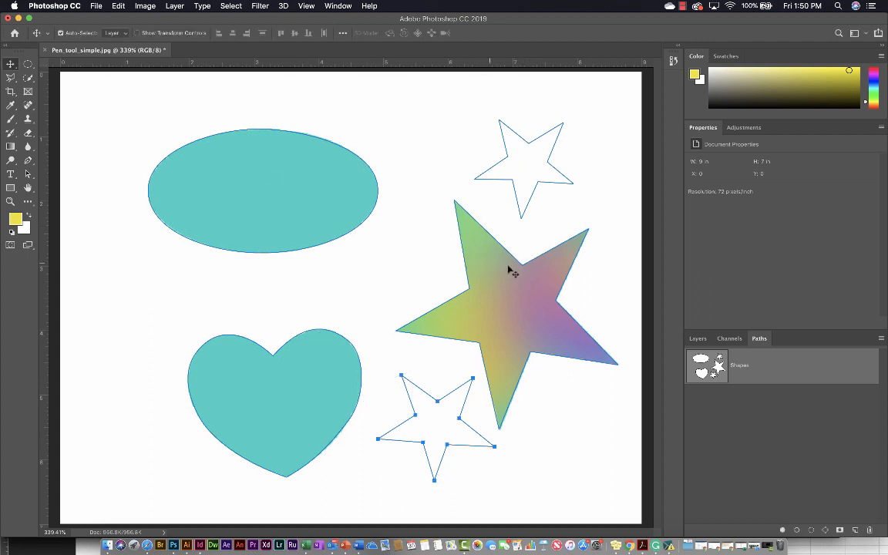
Select both small star paths together with the Path Selection tool and load them as a selection
key("a")
left_click(527, 206)
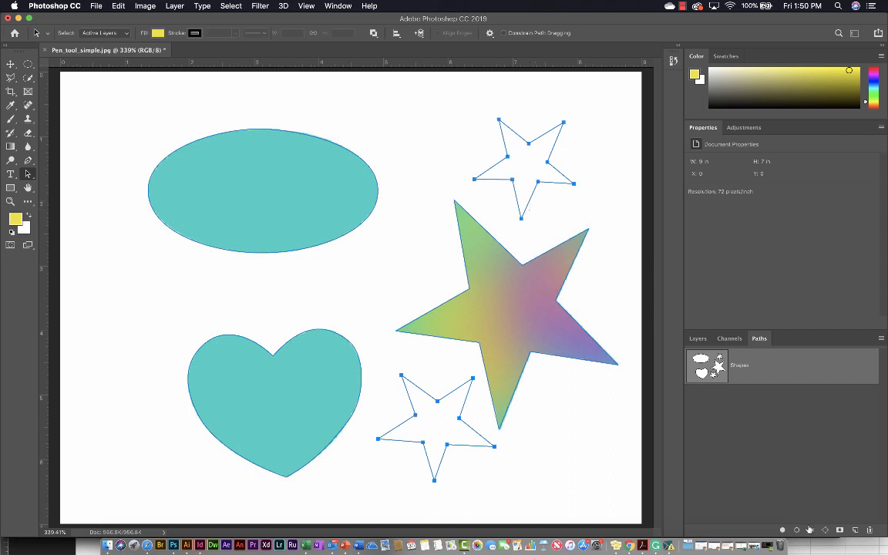
key("super+Return")
Brush the yellow foreground colour over both selected small stars and remove the selection
key("b")
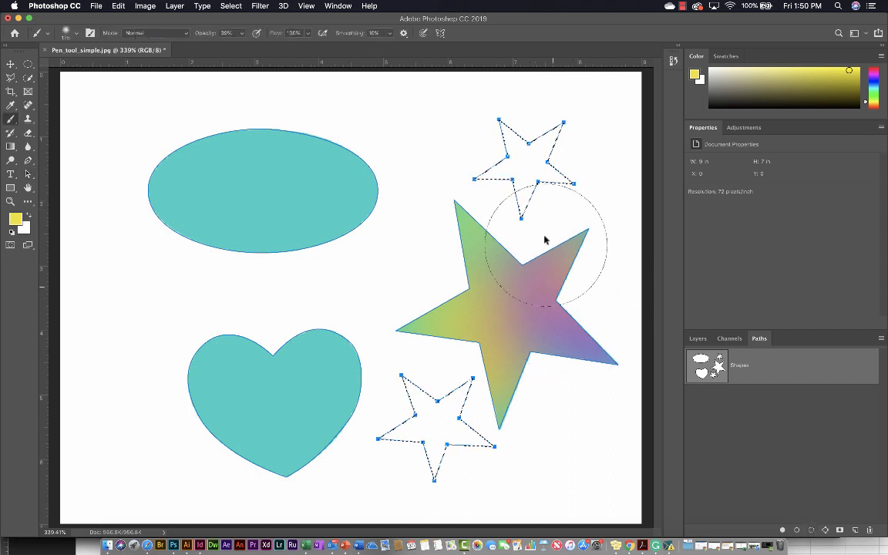
left_click_drag(539, 204, 535, 178)
mouse_move(466, 367)
left_mouse_down()
mouse_move(429, 398)
mouse_move(431, 444)
mouse_move(458, 454)
left_mouse_up()
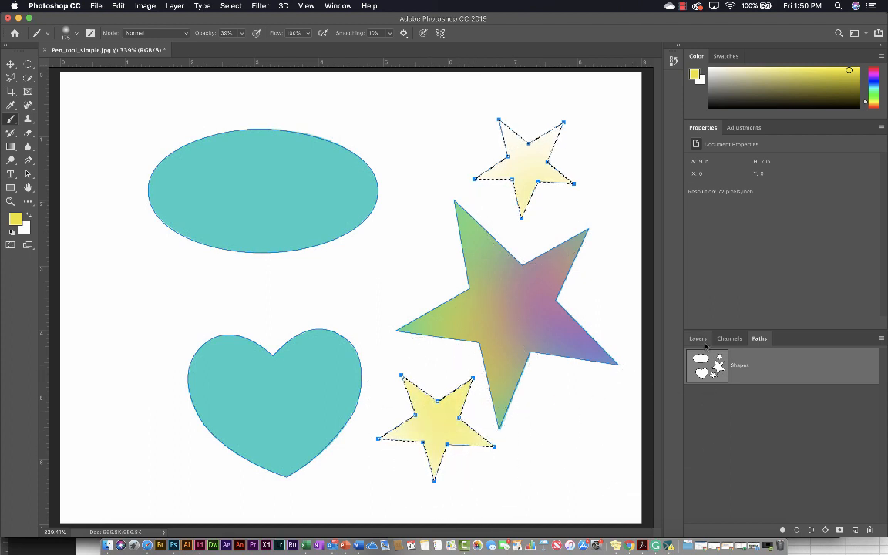
key("super+d")
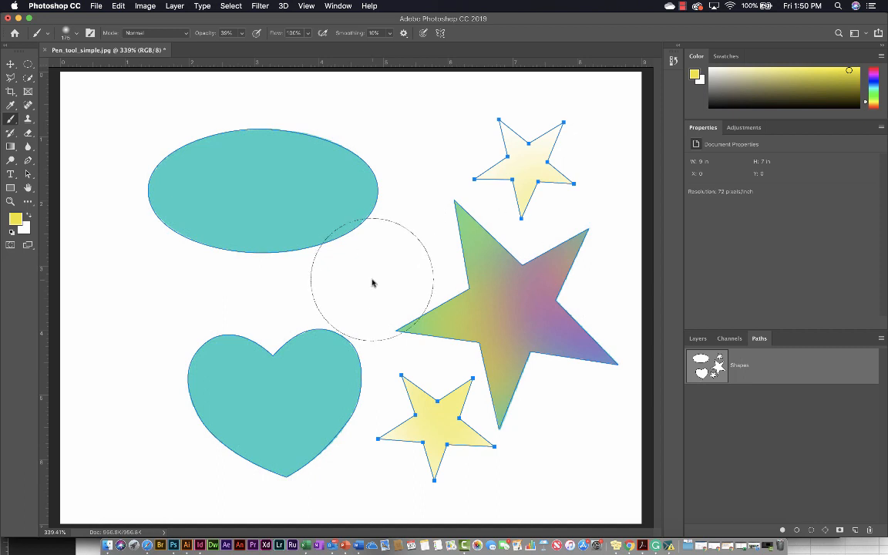
Deselect the small star paths and compare the Background layer with the Shapes path
left_click(28, 175)
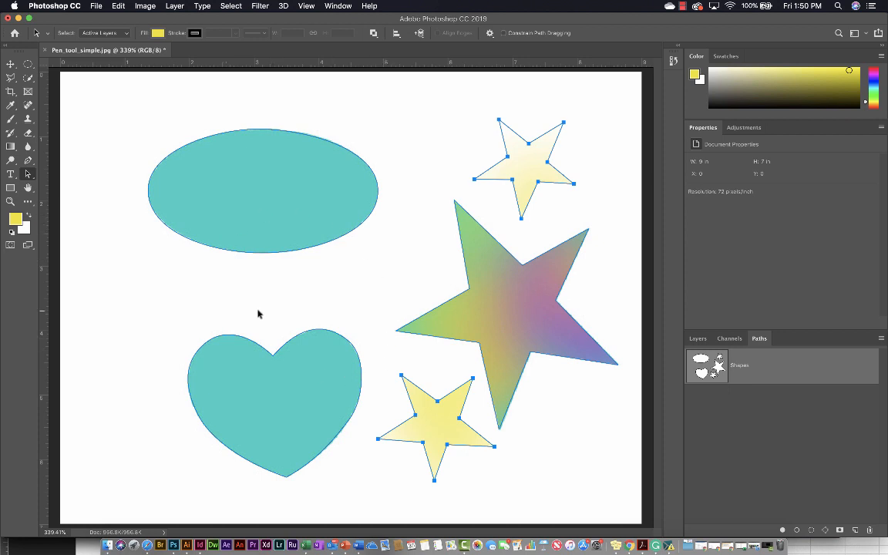
left_click(517, 434)
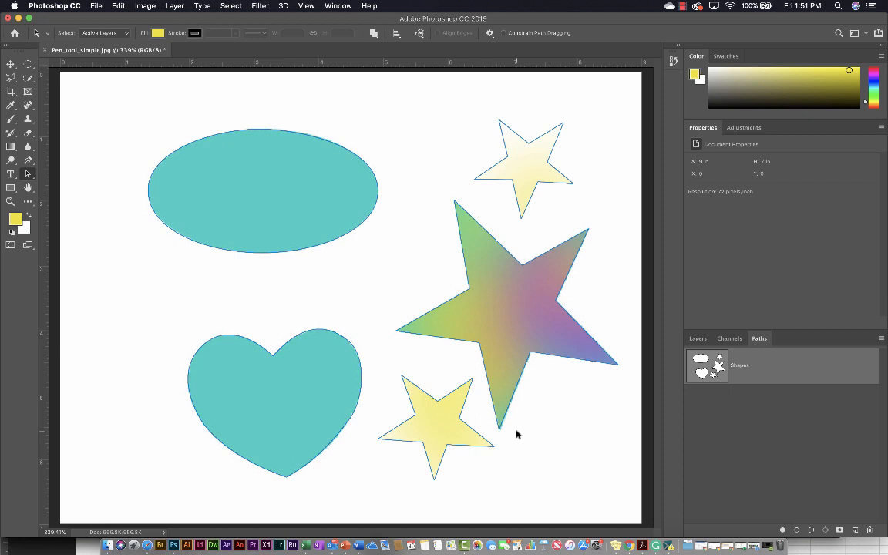
left_click(697, 338)
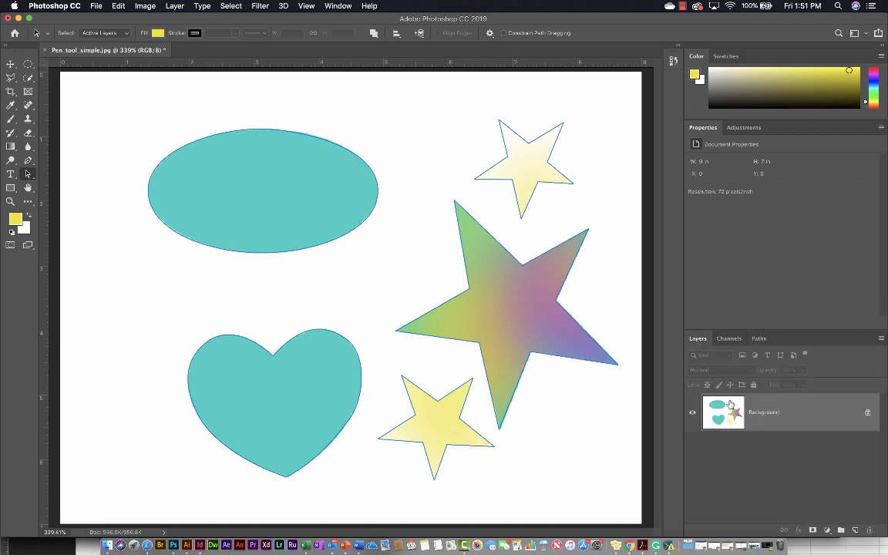
left_click(759, 340)
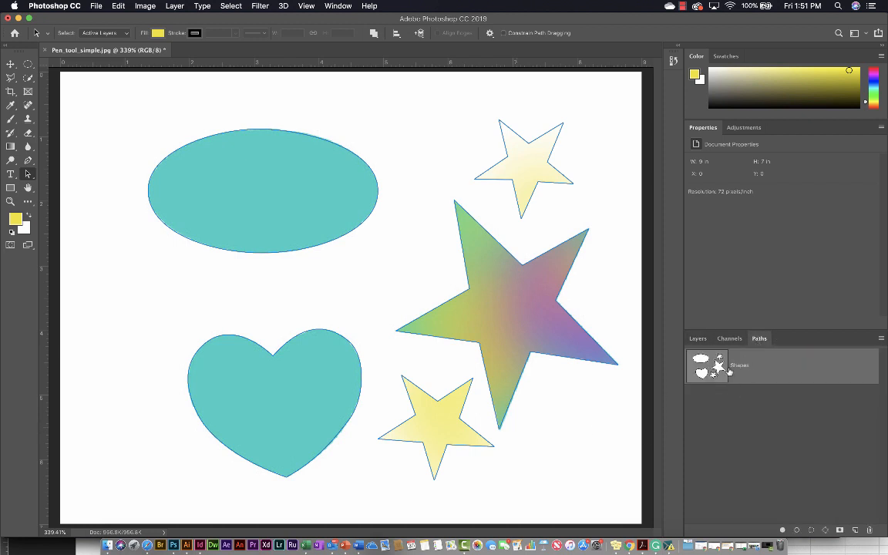
Select the ellipse, heart and all three star paths together with the Path Selection tool and load them as a selection
left_click(704, 339)
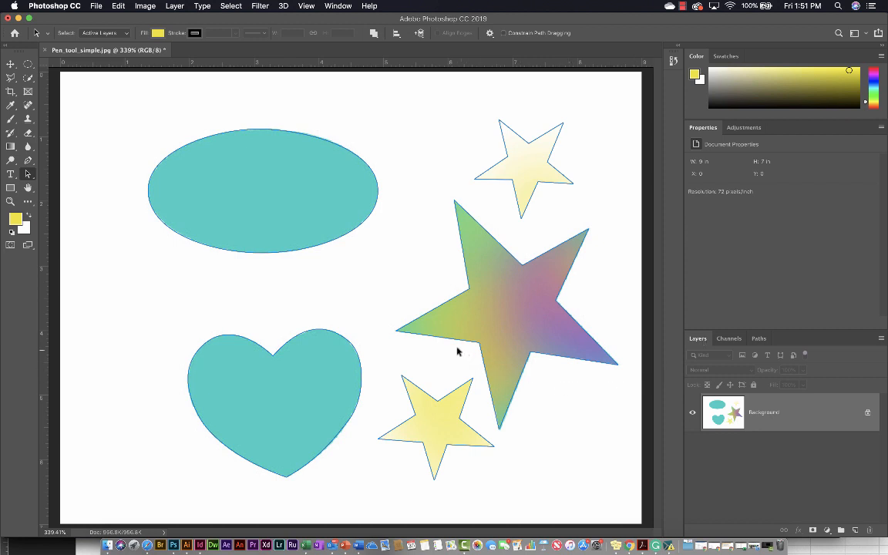
left_click(284, 250)
left_click(302, 367)
left_click(397, 378)
left_click(432, 307)
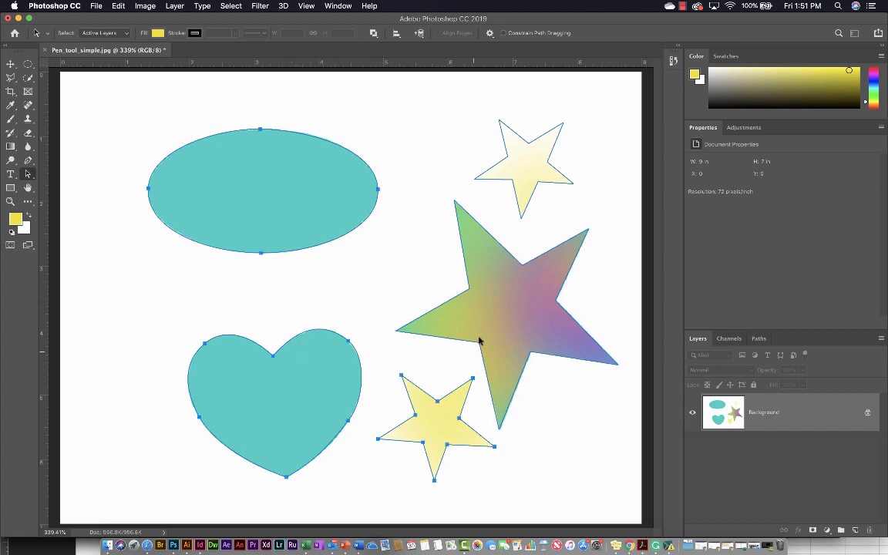
left_click(519, 193)
left_click(760, 338)
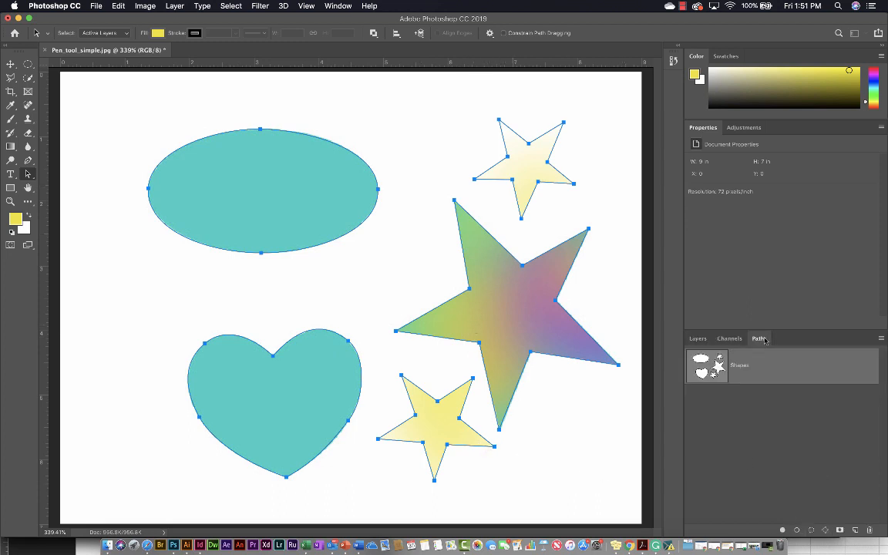
left_click(811, 530)
Brush the yellow foreground colour over the selected ellipse and heart, and invert the selection
key("b")
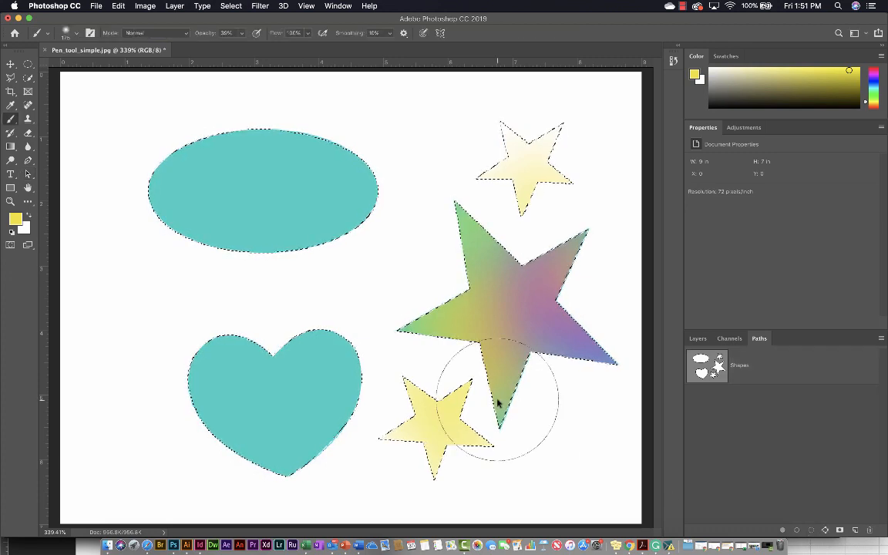
mouse_move(297, 361)
left_mouse_down()
mouse_move(312, 382)
mouse_move(303, 422)
mouse_move(249, 400)
mouse_move(270, 214)
mouse_move(200, 222)
mouse_move(186, 206)
mouse_move(200, 149)
mouse_move(165, 115)
left_mouse_up()
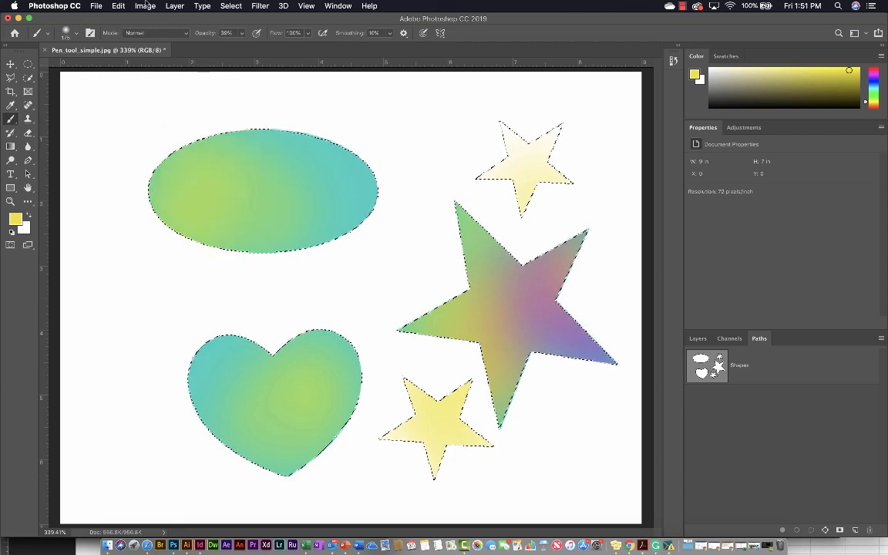
left_click(237, 6)
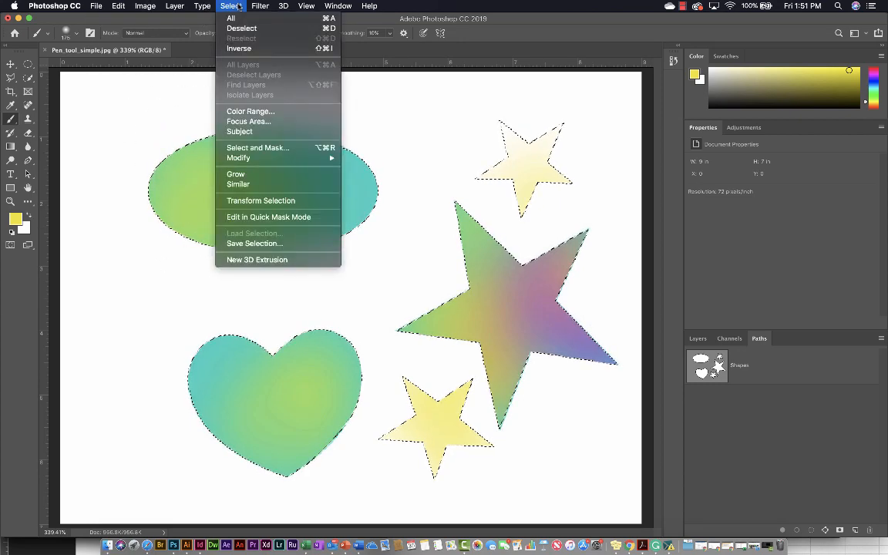
left_click(243, 49)
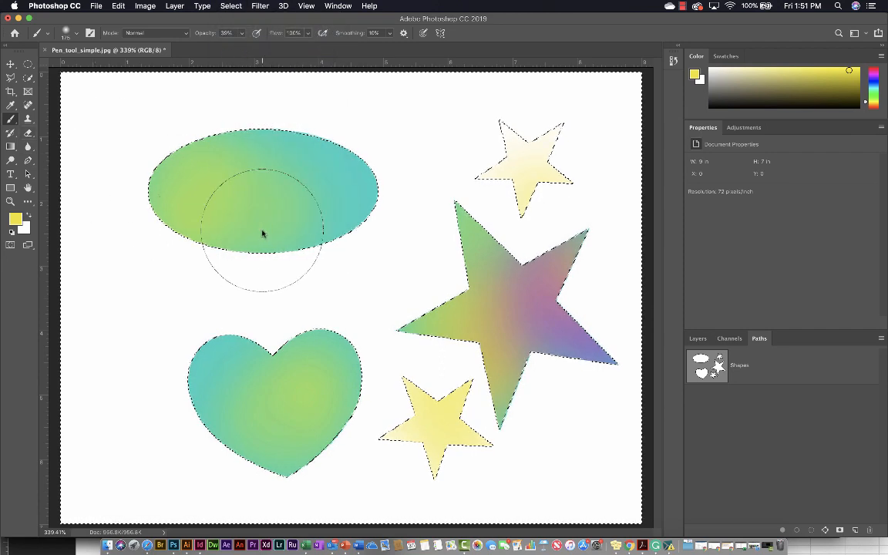
Enlarge the brush to 430 px and set the foreground colour to a vivid blue
key("bracketright")
key("bracketright")
key("bracketright")
key("bracketright")
key("bracketright")
key("bracketright")
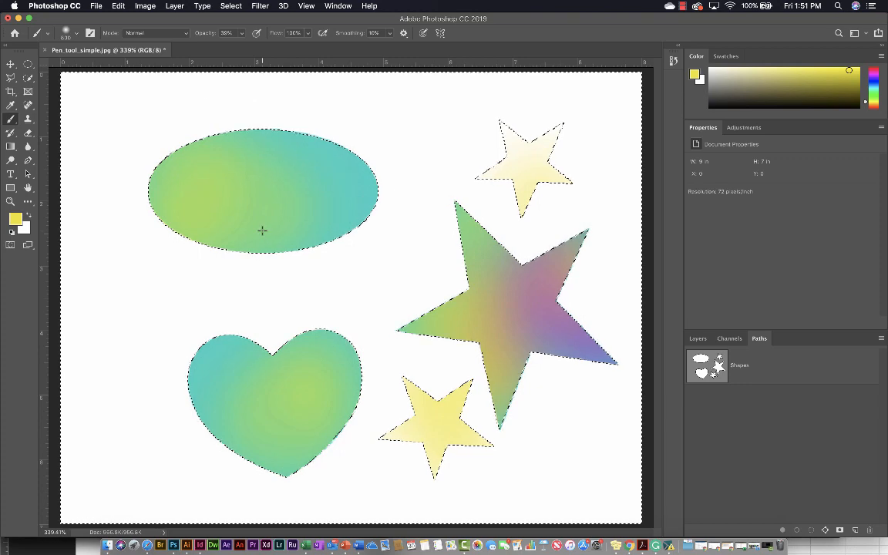
left_click(16, 219)
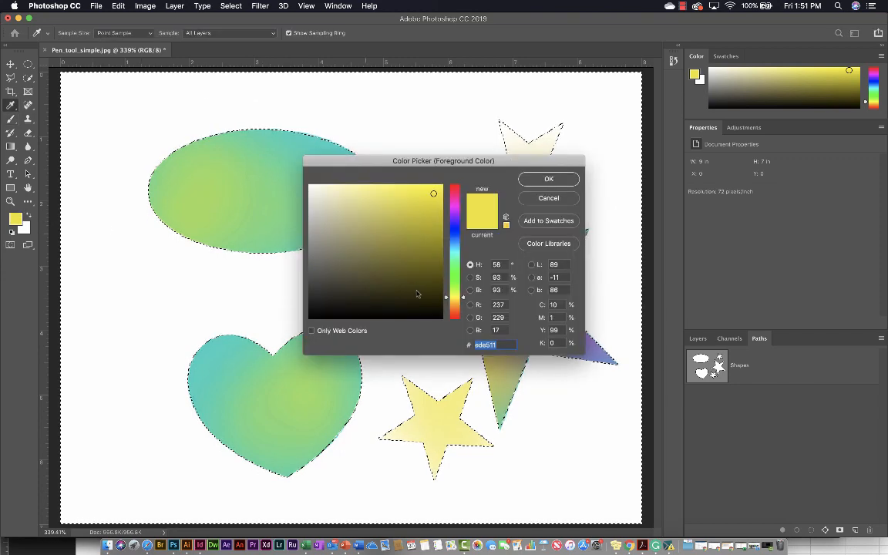
left_click(450, 233)
left_click(561, 179)
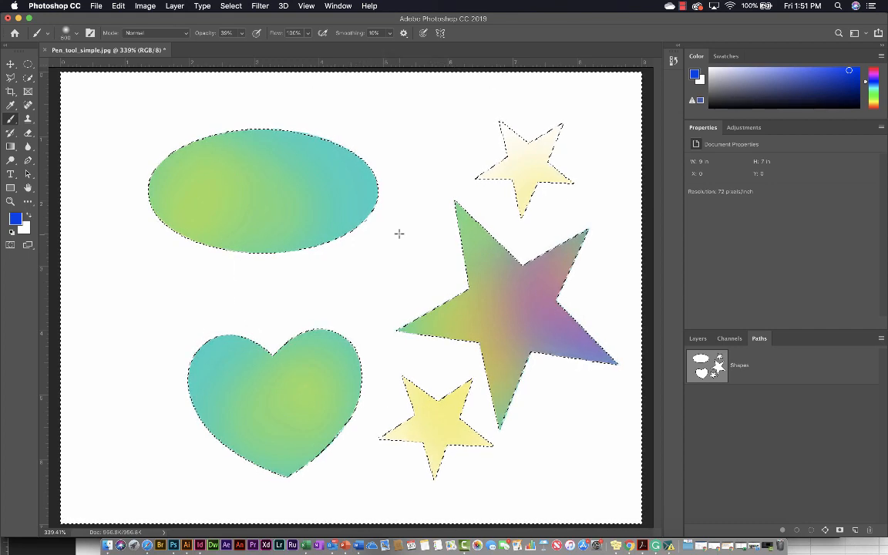
key("bracketleft")
key("bracketleft")
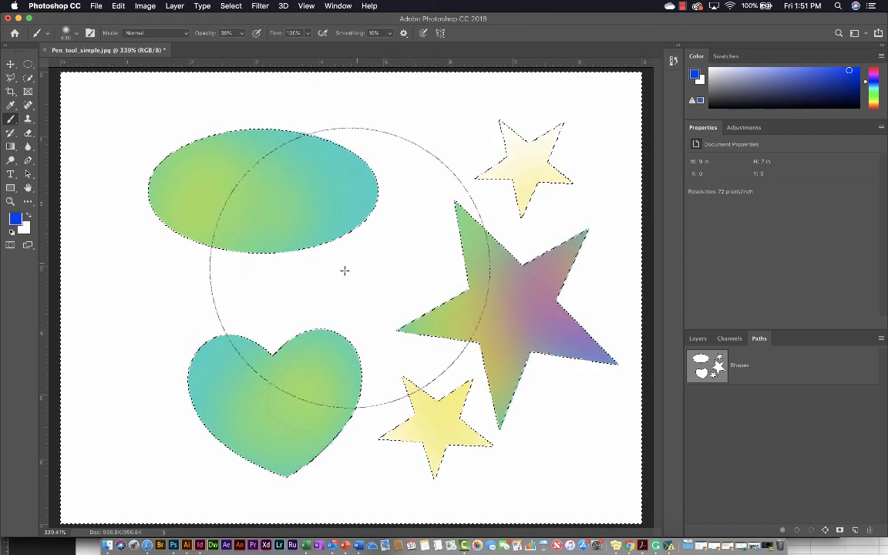
Brush blue over the background area around all the shapes and remove the selection
mouse_move(344, 270)
left_mouse_down()
mouse_move(392, 242)
mouse_move(550, 184)
mouse_move(305, 277)
mouse_move(161, 359)
left_mouse_up()
mouse_move(478, 424)
left_mouse_down()
mouse_move(489, 412)
mouse_move(570, 420)
left_mouse_up()
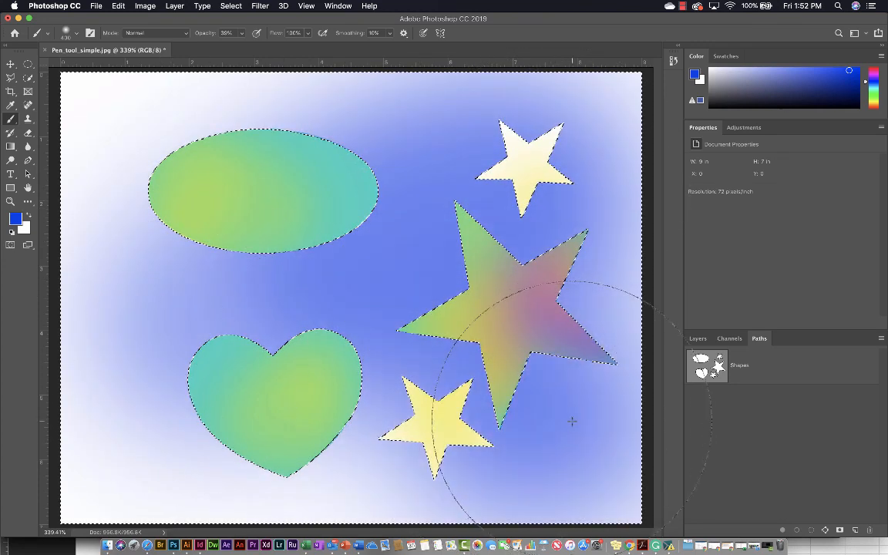
left_click_drag(220, 190, 159, 145)
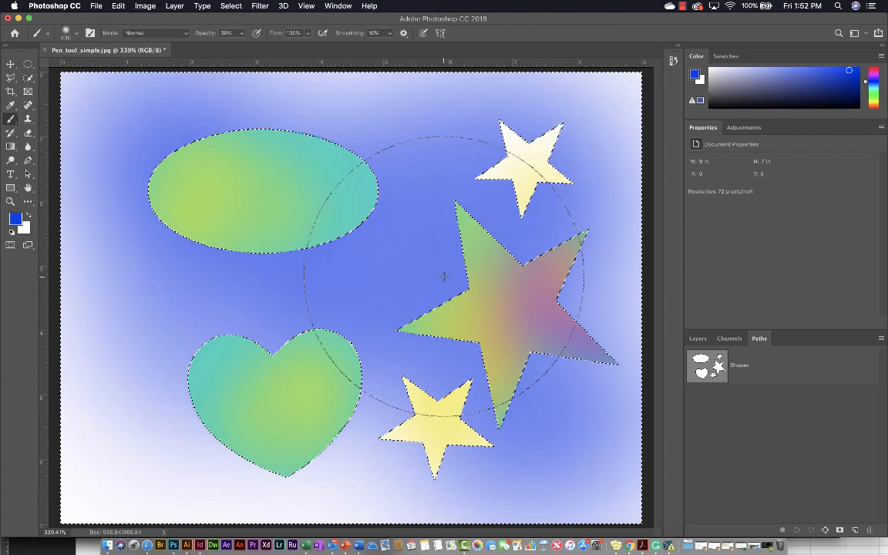
left_click_drag(261, 417, 258, 420)
left_click_drag(164, 444, 177, 431)
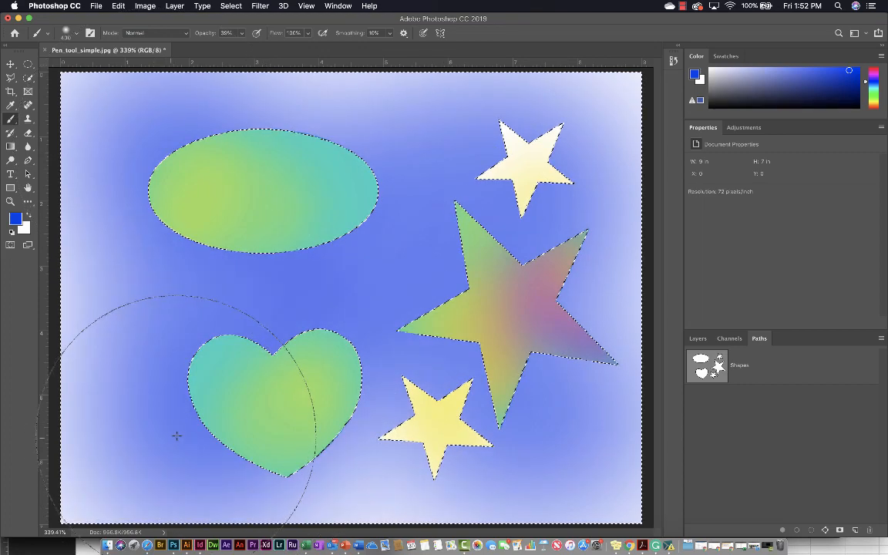
key("super+d")
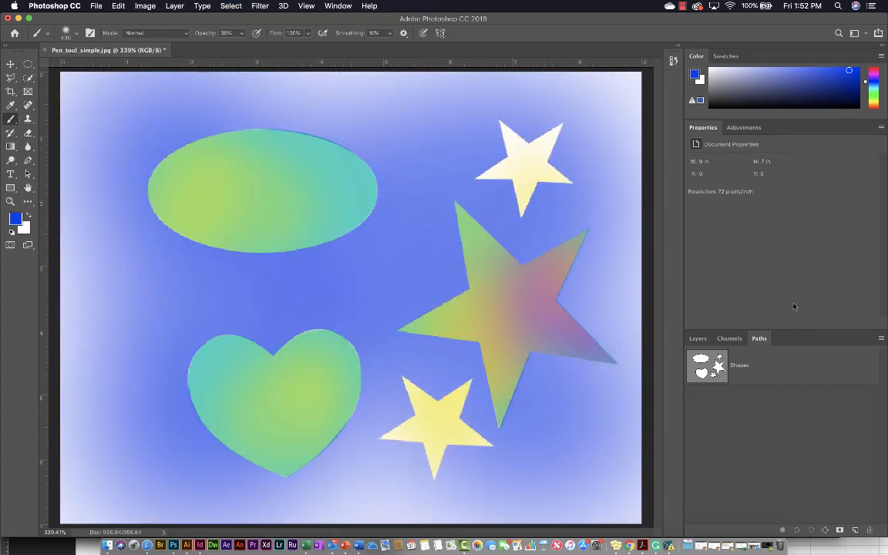
Activate the Shapes path and duplicate the heart path into the space between the ellipse and the large star
left_click(697, 338)
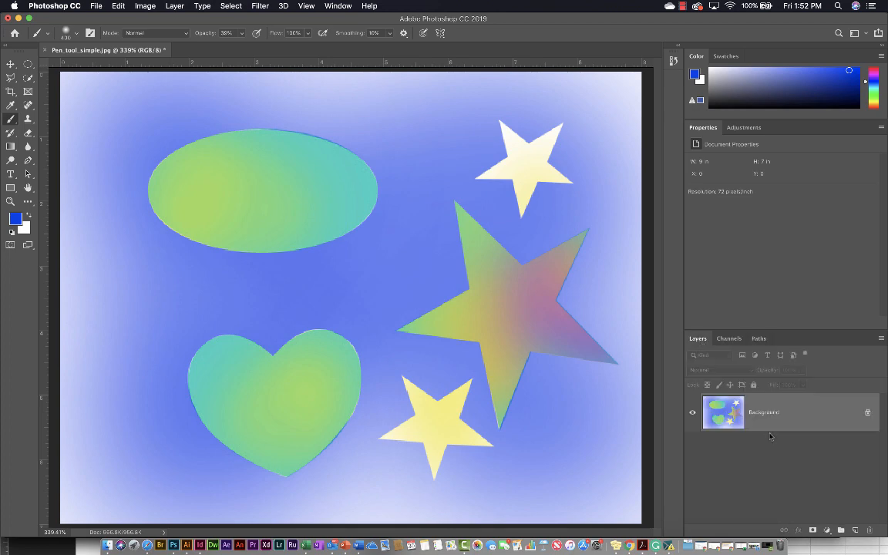
left_click(759, 339)
left_click(736, 370)
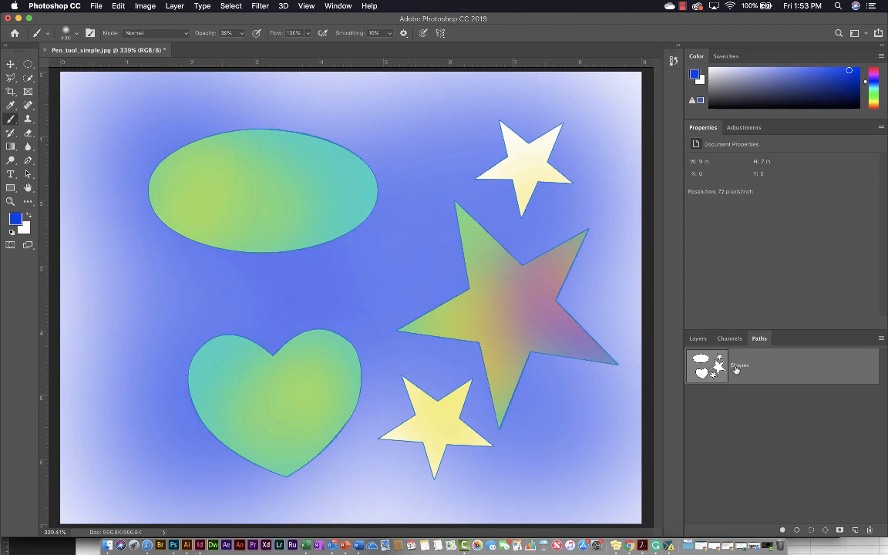
key("v")
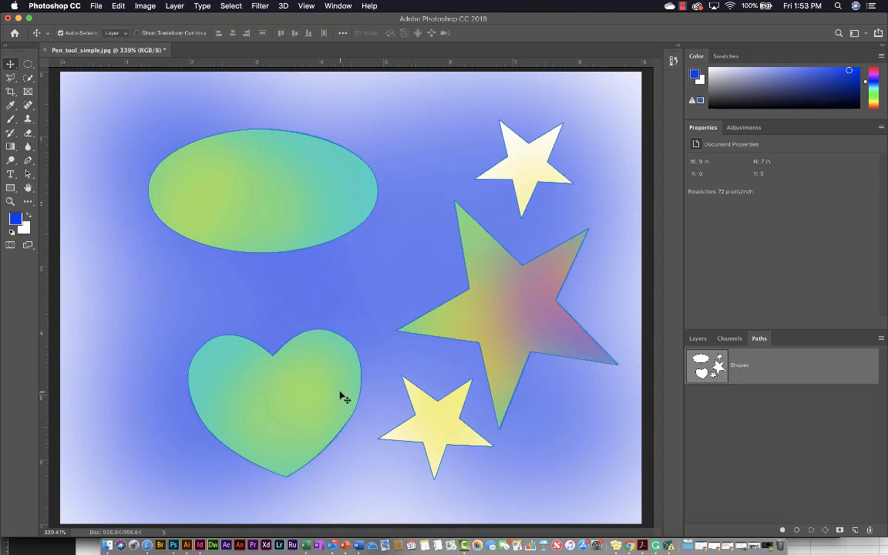
key("super+h")
key("a")
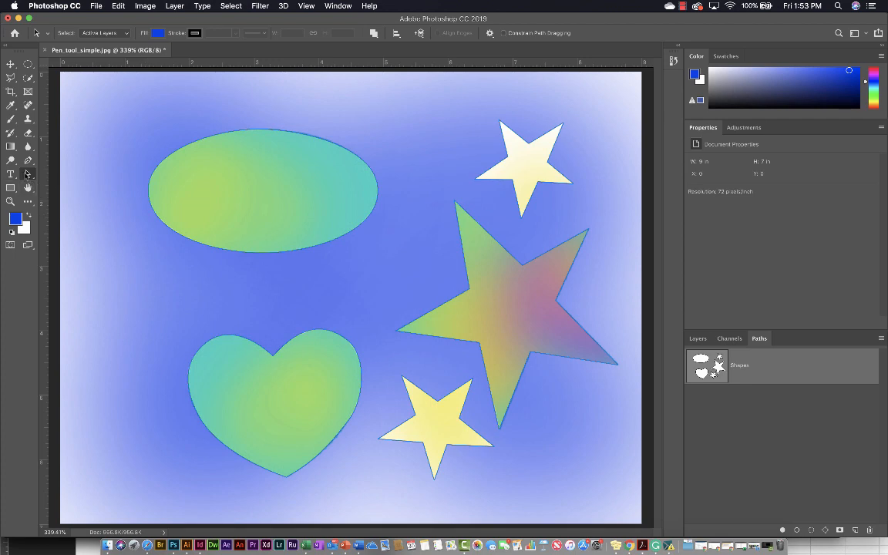
left_click(230, 389)
left_click_drag(330, 413, 420, 281)
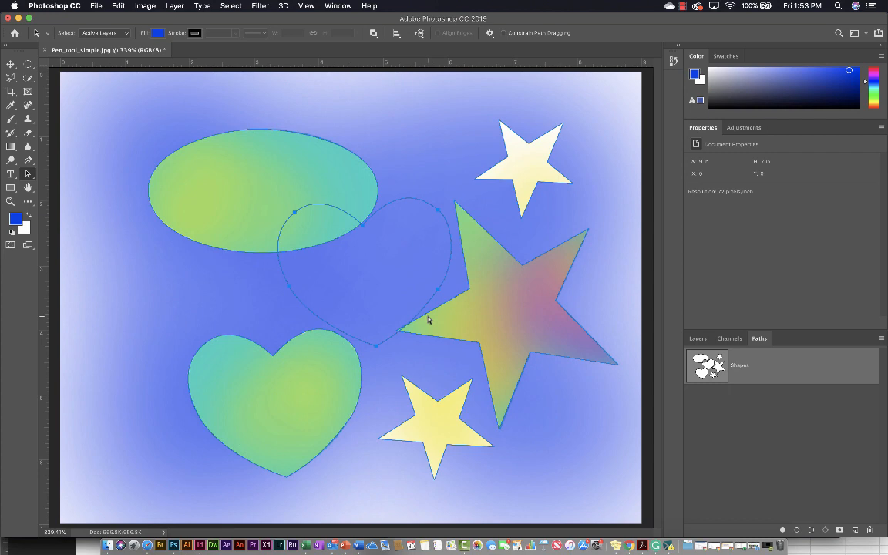
Enlarge the heart path copy to about 207% width and 189% height and move it across the centre of the image
key("super+t")
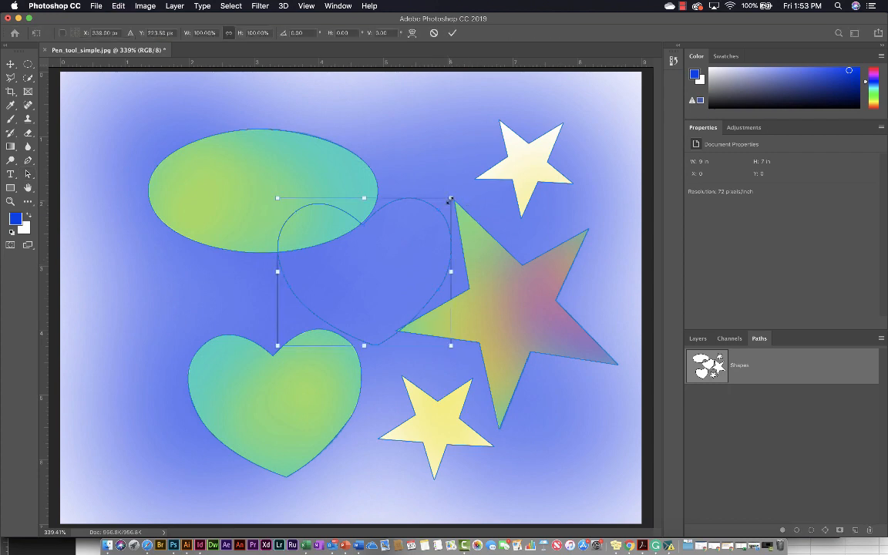
left_click_drag(451, 199, 563, 127)
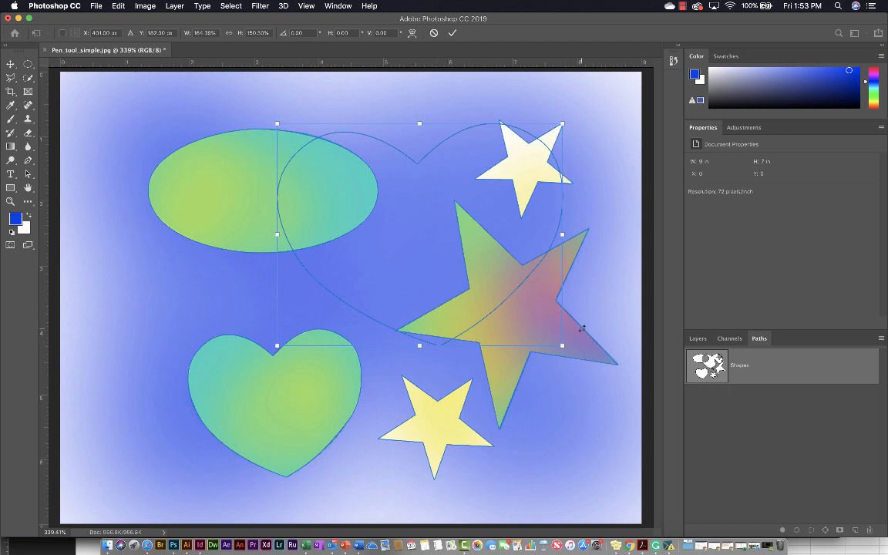
left_click_drag(562, 345, 636, 402)
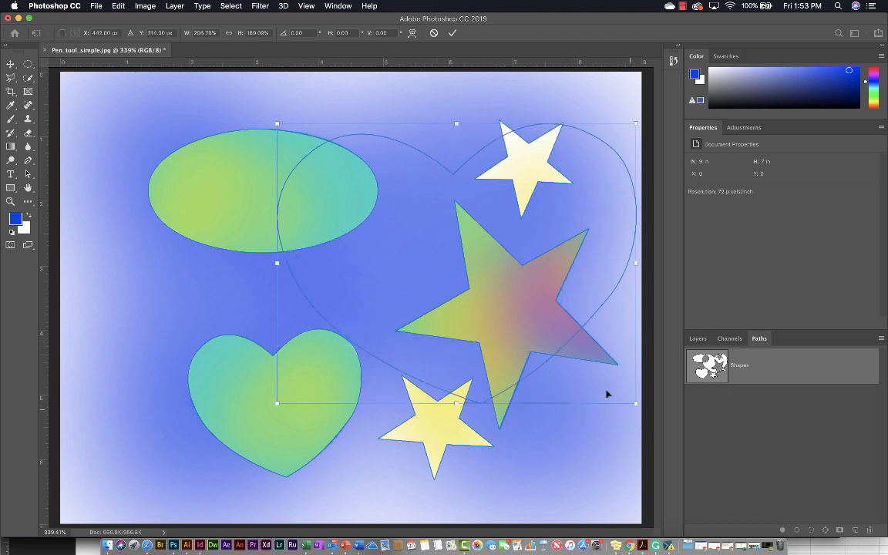
left_click_drag(577, 337, 486, 376)
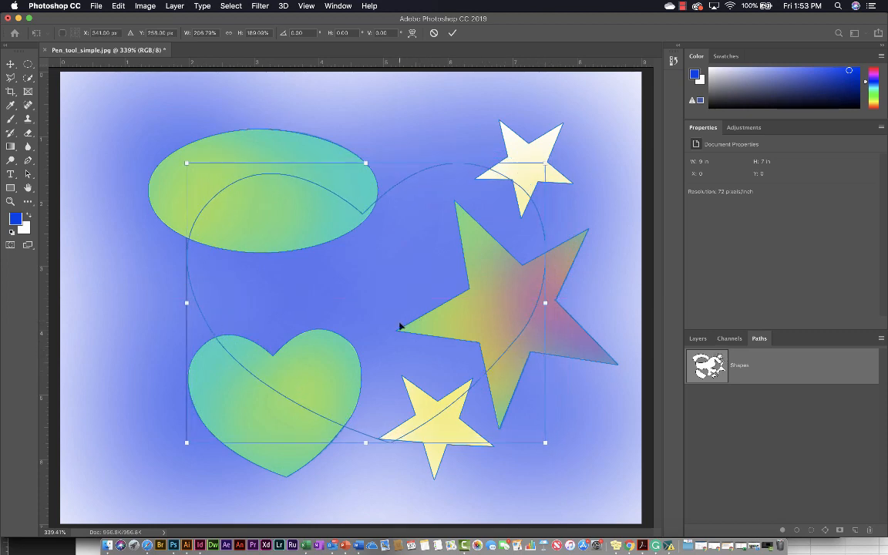
key("Return")
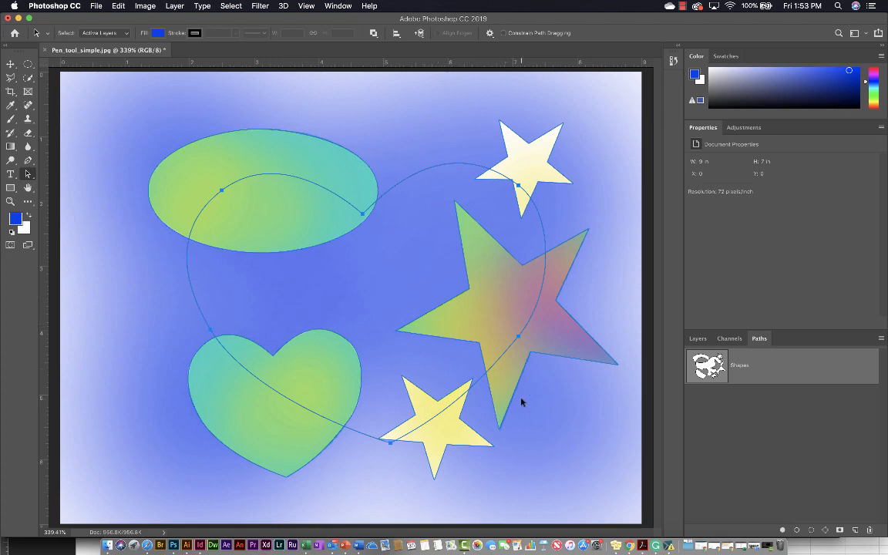
Load the large heart path as a selection and add a Hue/Saturation adjustment layer from it
left_click(811, 531)
left_click(698, 339)
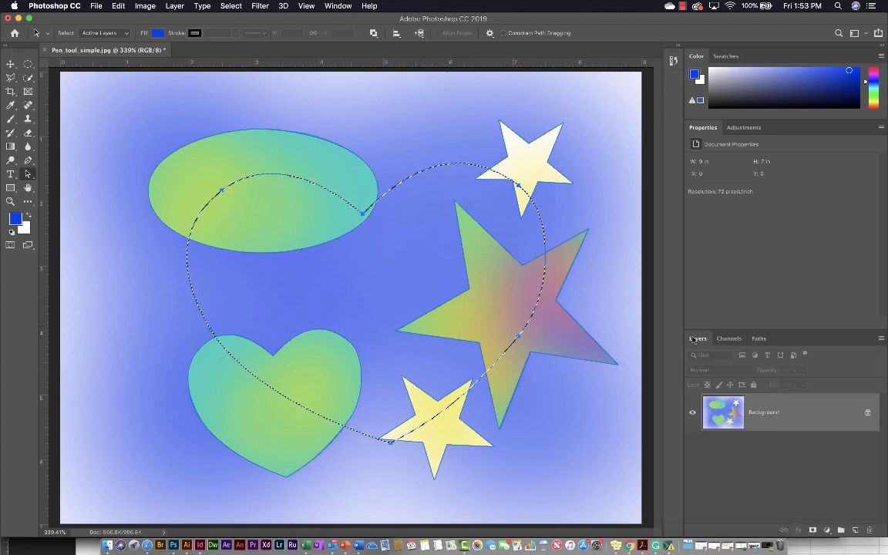
left_click(758, 339)
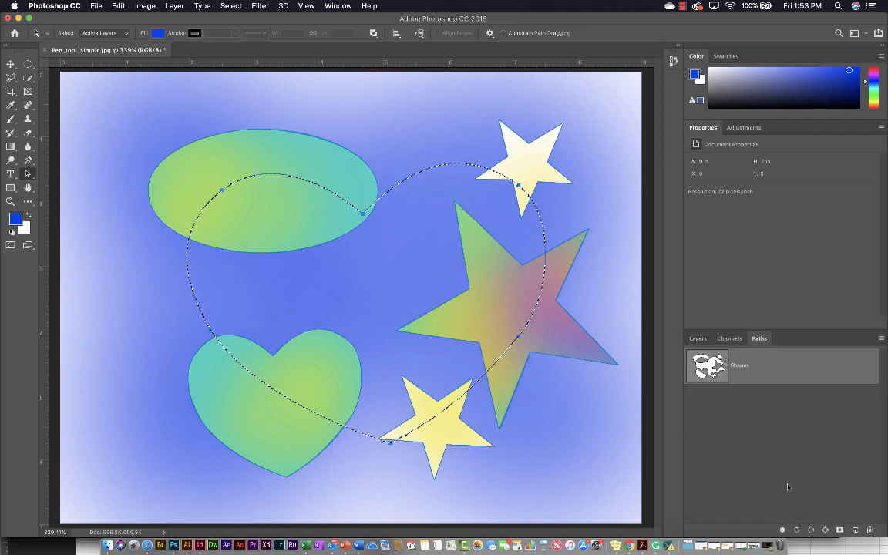
left_click(698, 338)
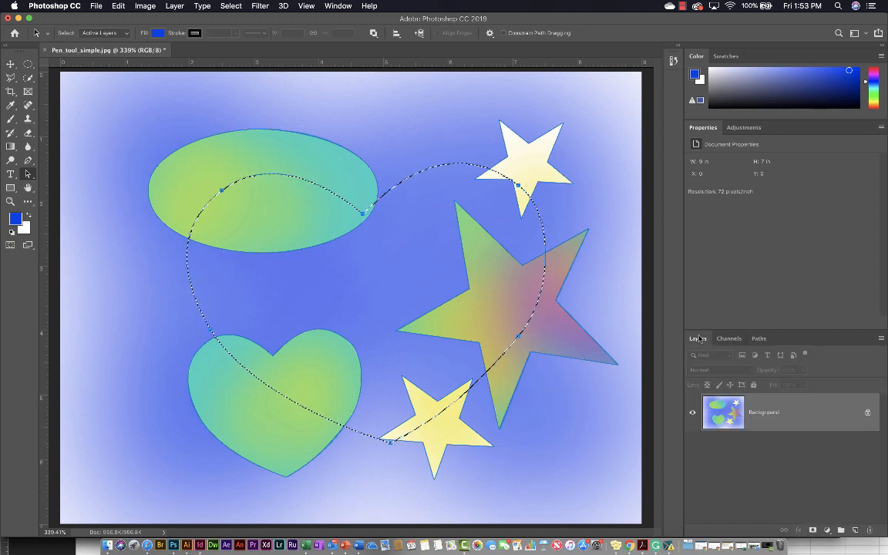
left_click(743, 129)
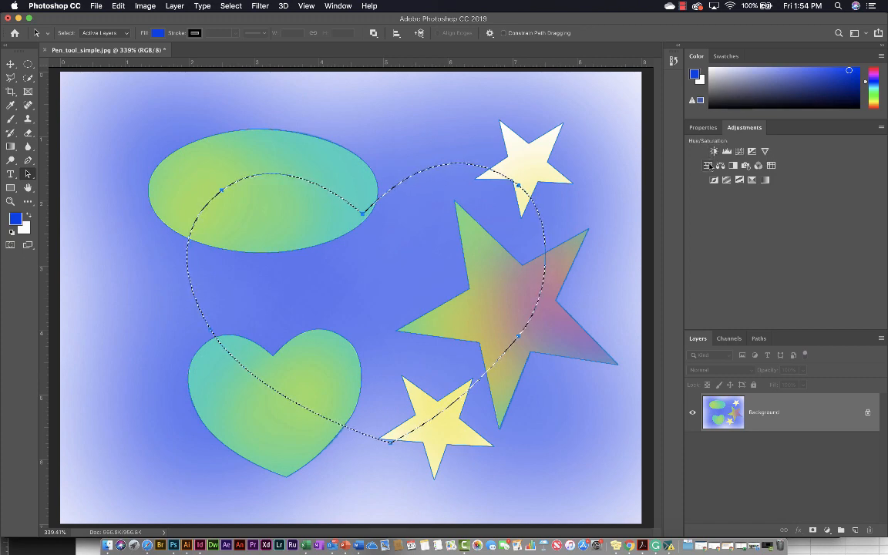
left_click(710, 165)
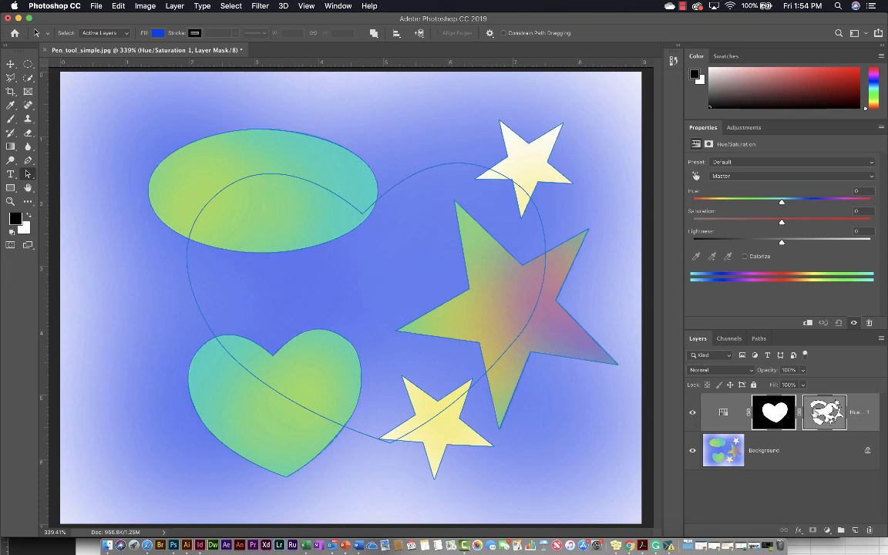
Delete the vector mask from the Hue/Saturation layer, keeping only its heart-shaped layer mask
left_click(775, 410)
left_click(828, 412)
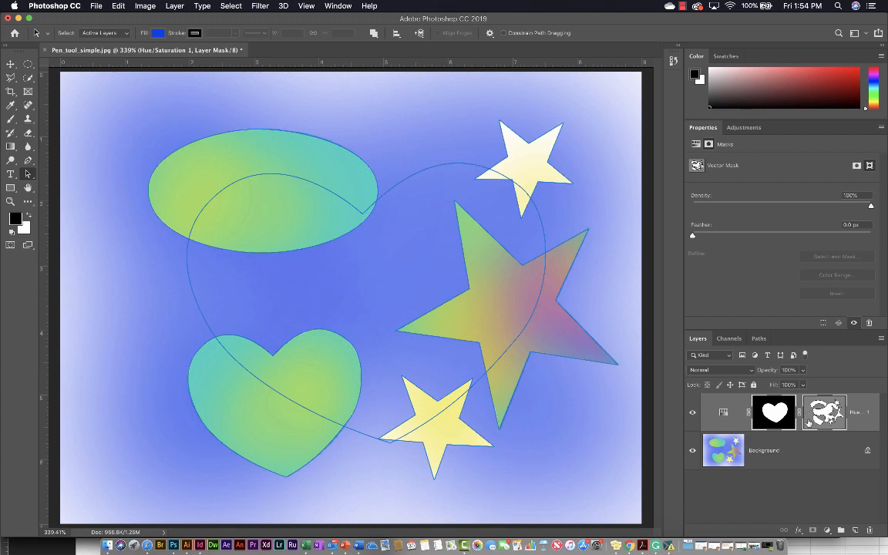
left_click_drag(839, 414, 869, 530)
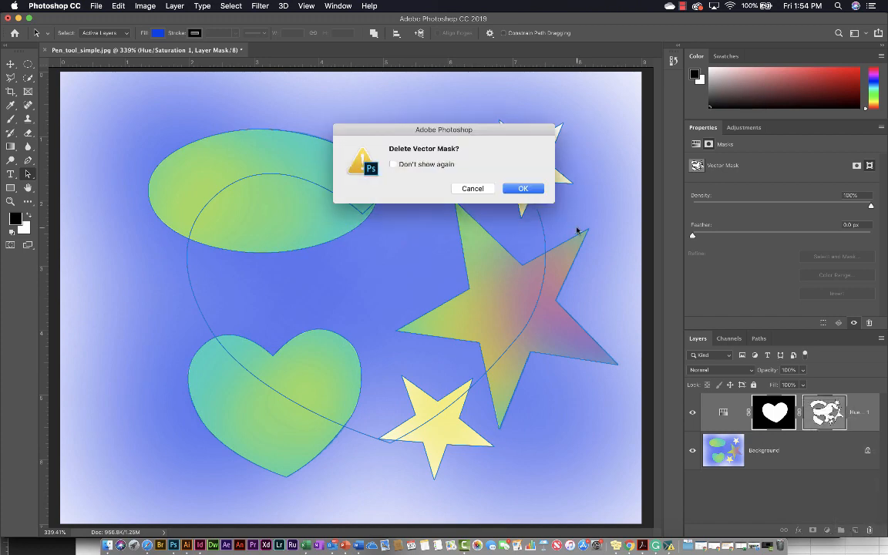
left_click(524, 189)
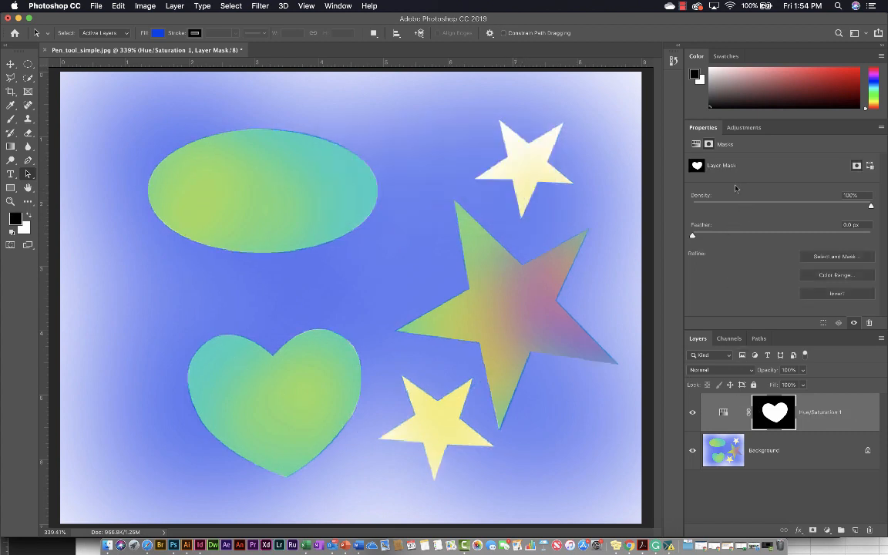
Set the Hue/Saturation layer to Hue +36, Saturation -45 and Lightness -18
left_click(810, 415)
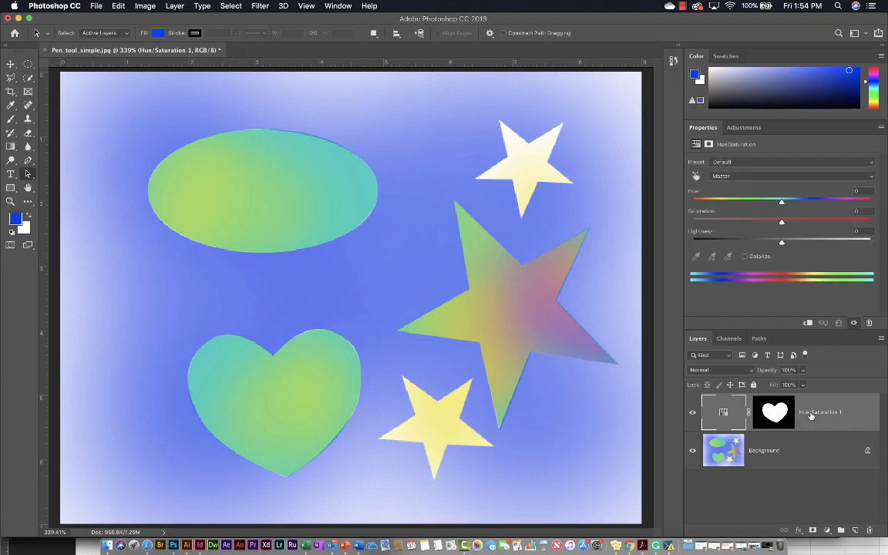
left_click_drag(782, 204, 765, 243)
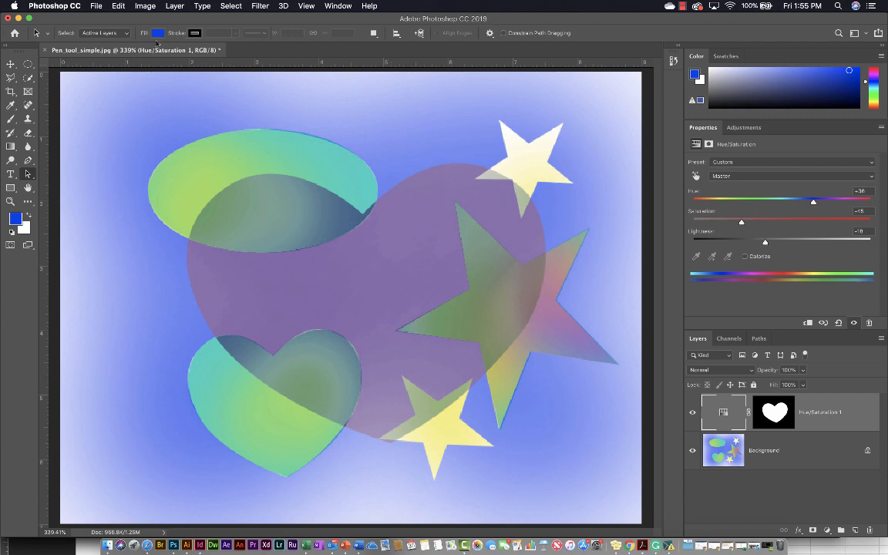
Save a JPEG copy of the image as lastname_firstname_wk#_ex# in the Pen_tool_files folder, with quality 9 and the Baseline ("Standard") option
left_click(95, 6)
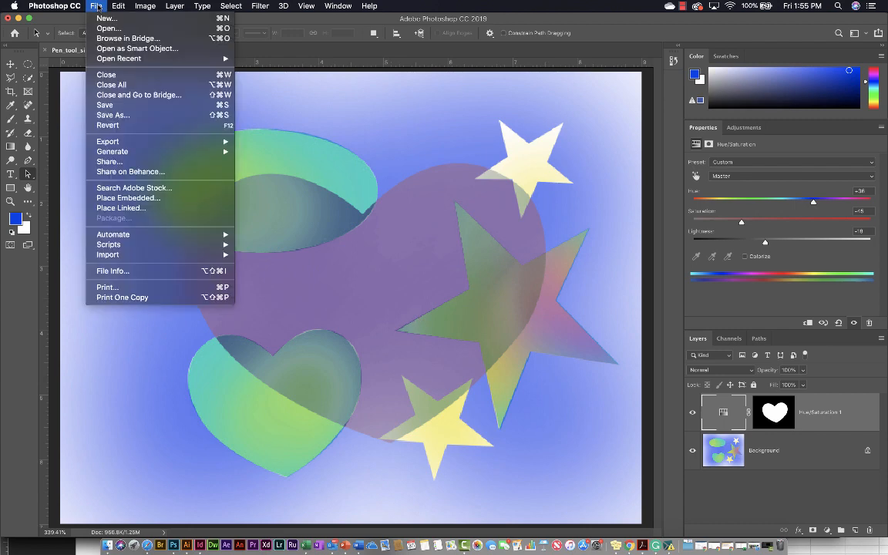
left_click(139, 116)
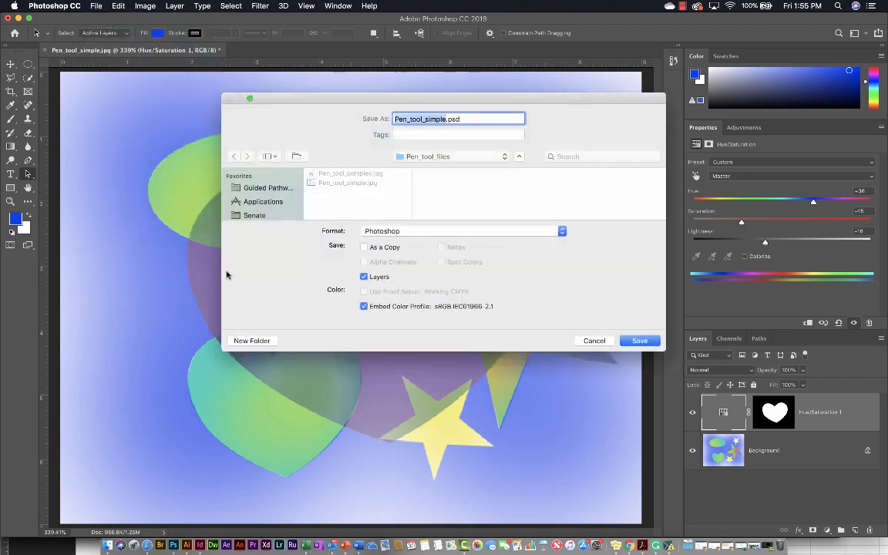
left_click(397, 232)
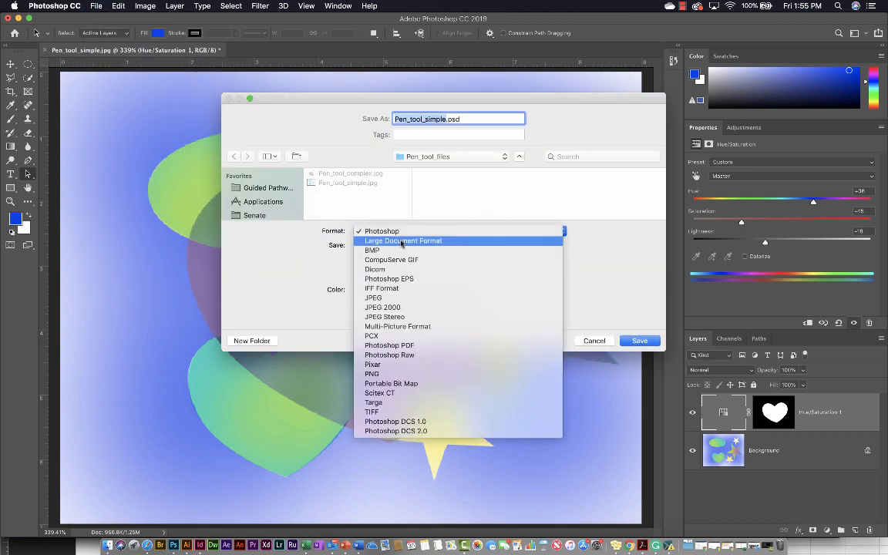
left_click(397, 297)
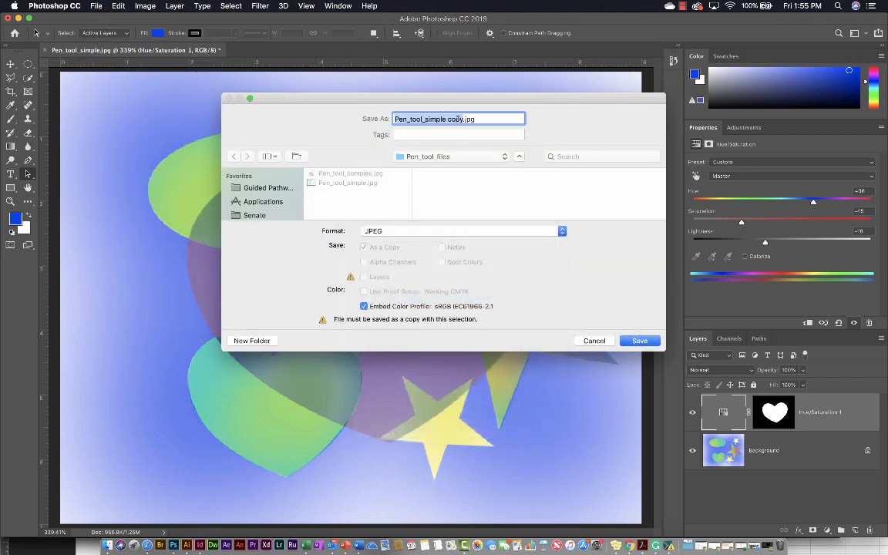
type("lastname_first")
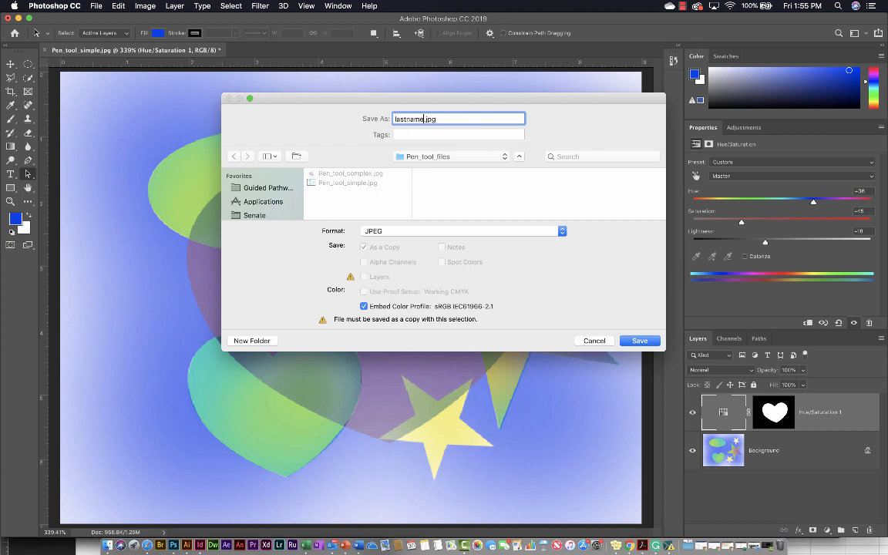
type("name_v")
type("k#_ex#")
left_click(635, 340)
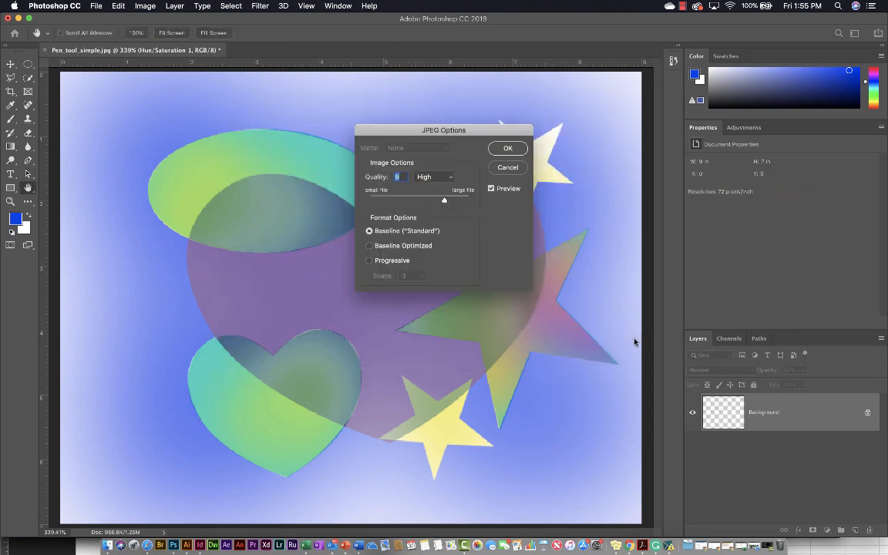
left_click(507, 148)
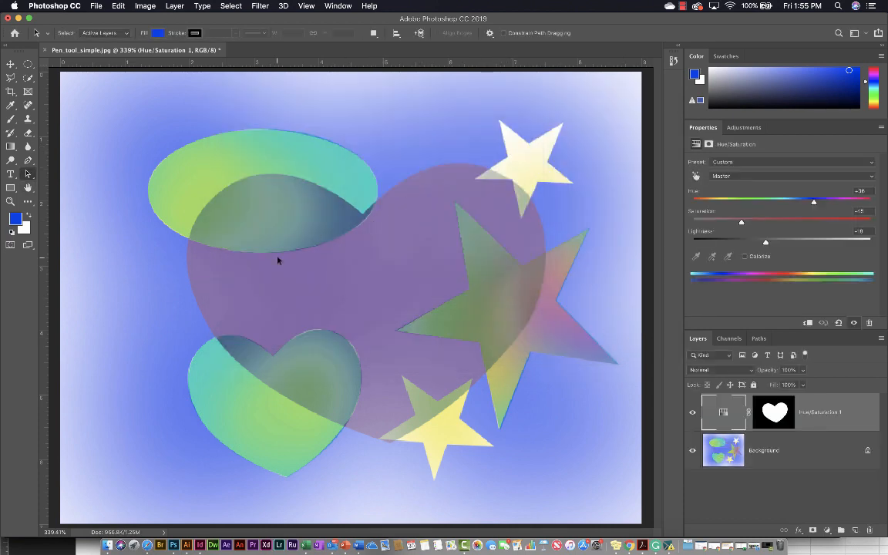